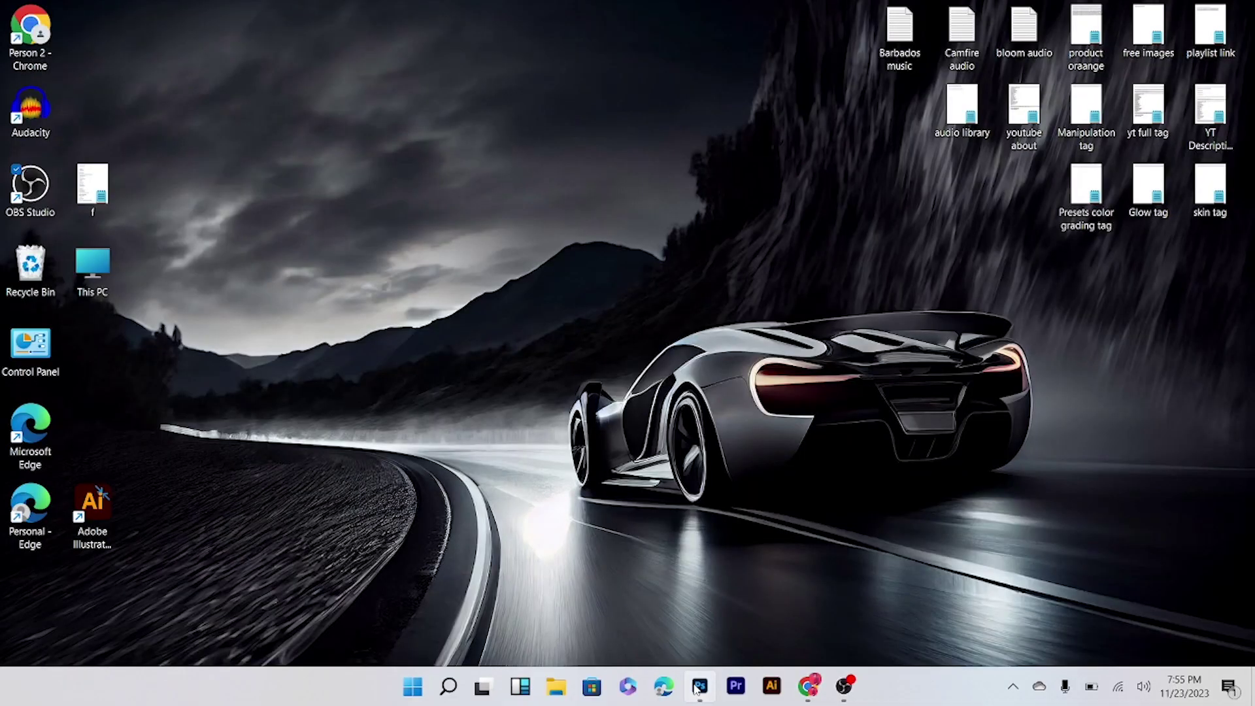
# Launch Photoshop from the taskbar to reach the Home screen of recent files.
pyautogui.click(697, 688)
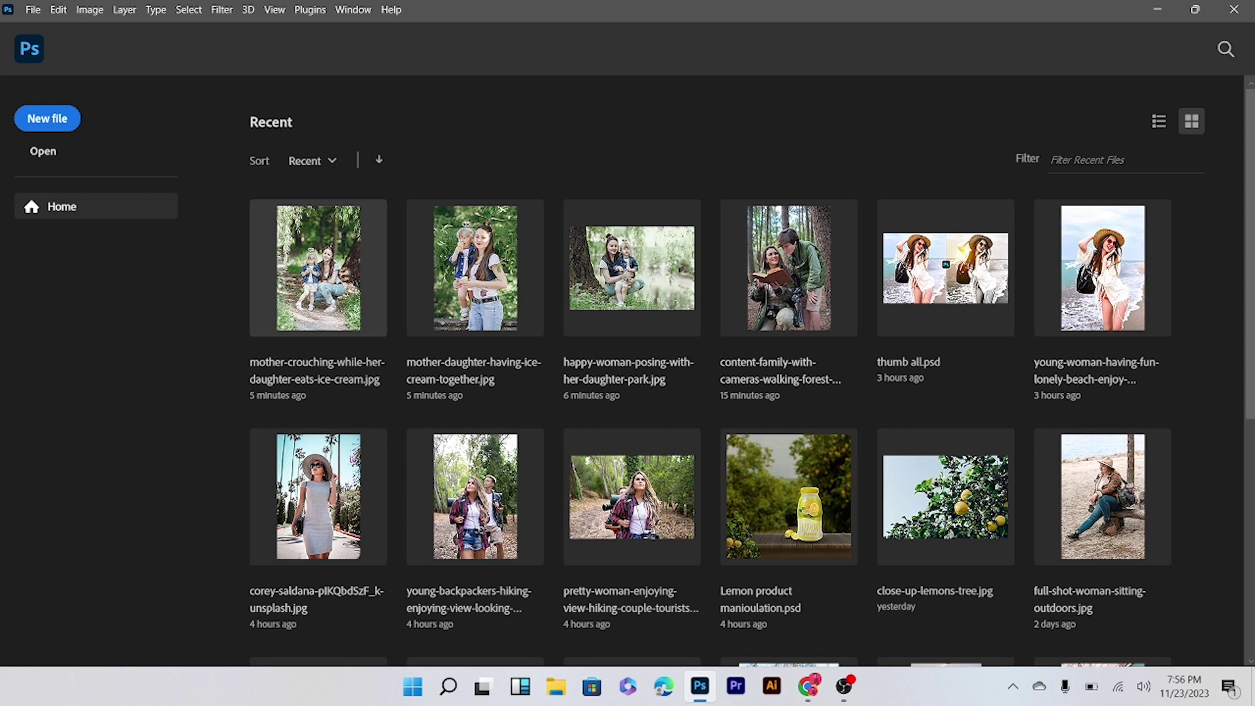
# Open the mother-and-daughter ice-cream photo and duplicate its Background layer.
pyautogui.click(335, 292)
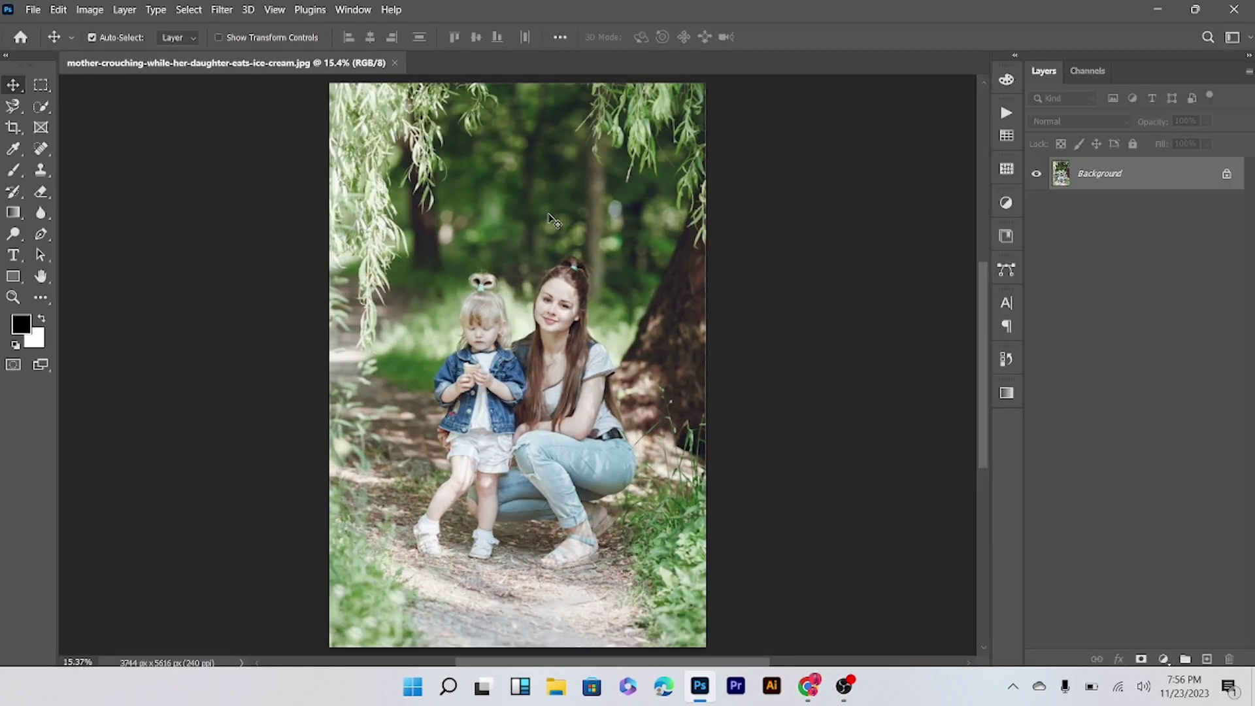
pyautogui.moveTo(1101, 178); pyautogui.dragTo(1227, 651)
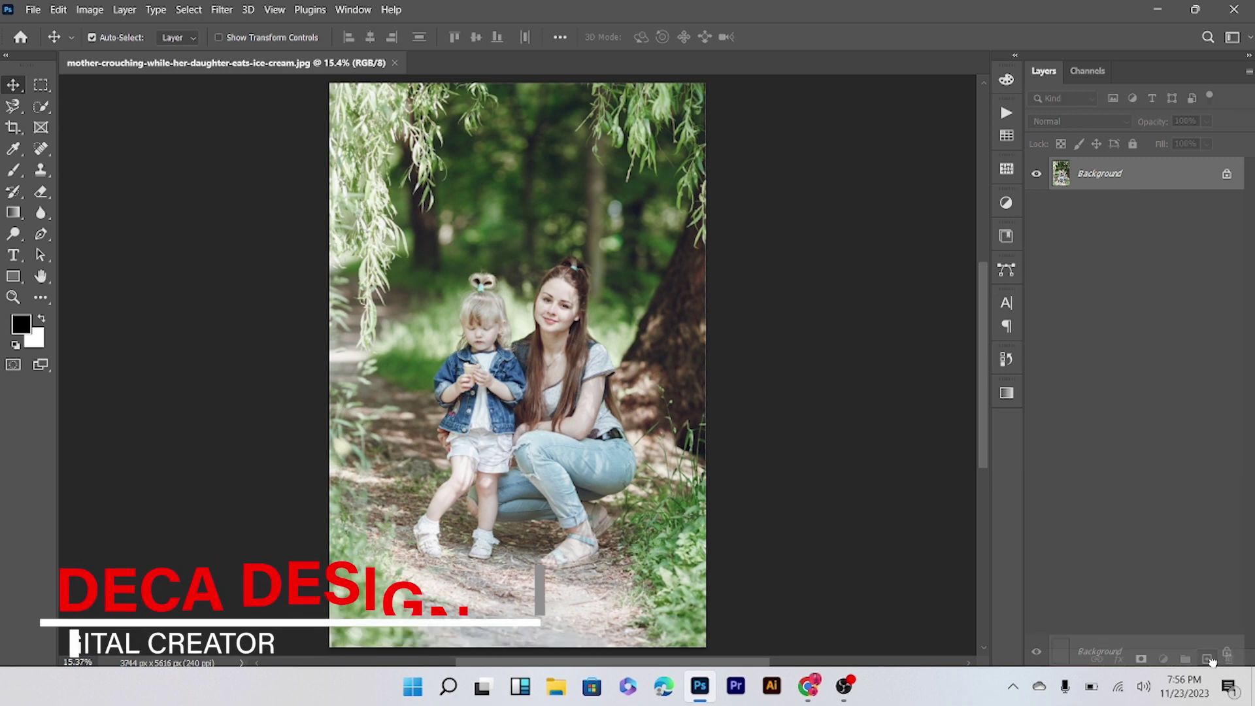
pyautogui.moveTo(1227, 651); pyautogui.dragTo(1209, 660)
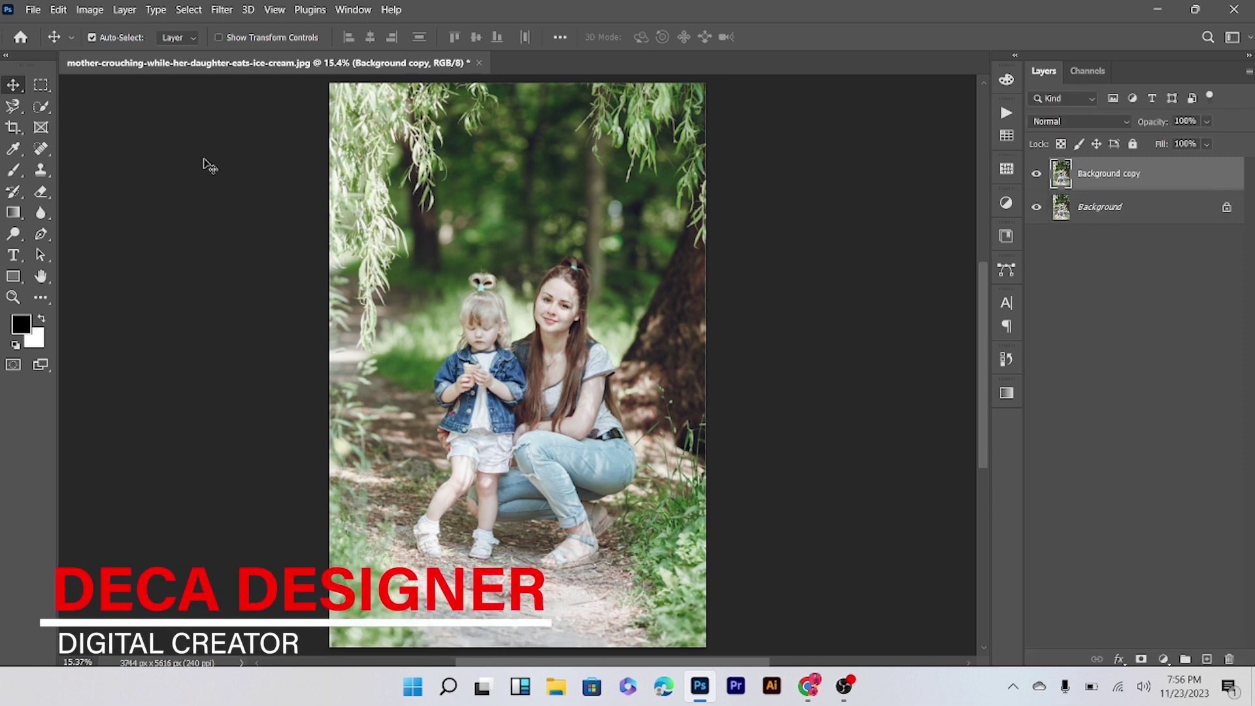
# Open the Background copy layer in the Camera Raw Filter.
pyautogui.click(220, 10)
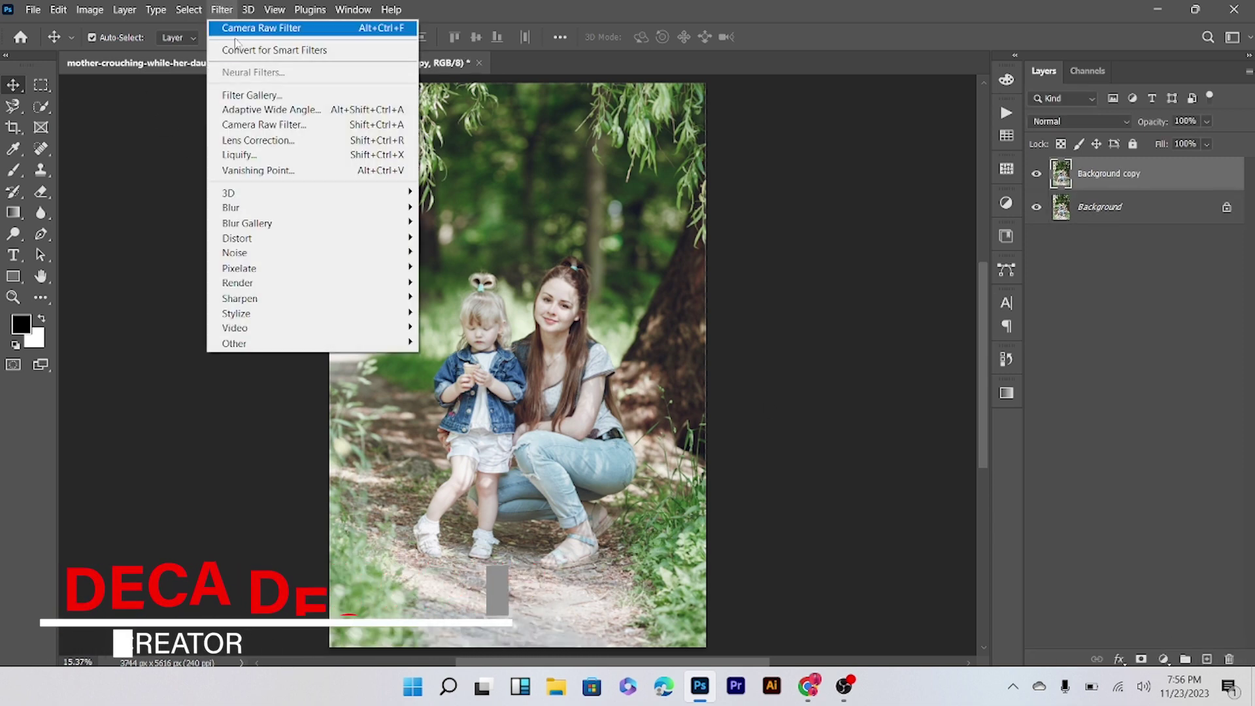
pyautogui.click(267, 124)
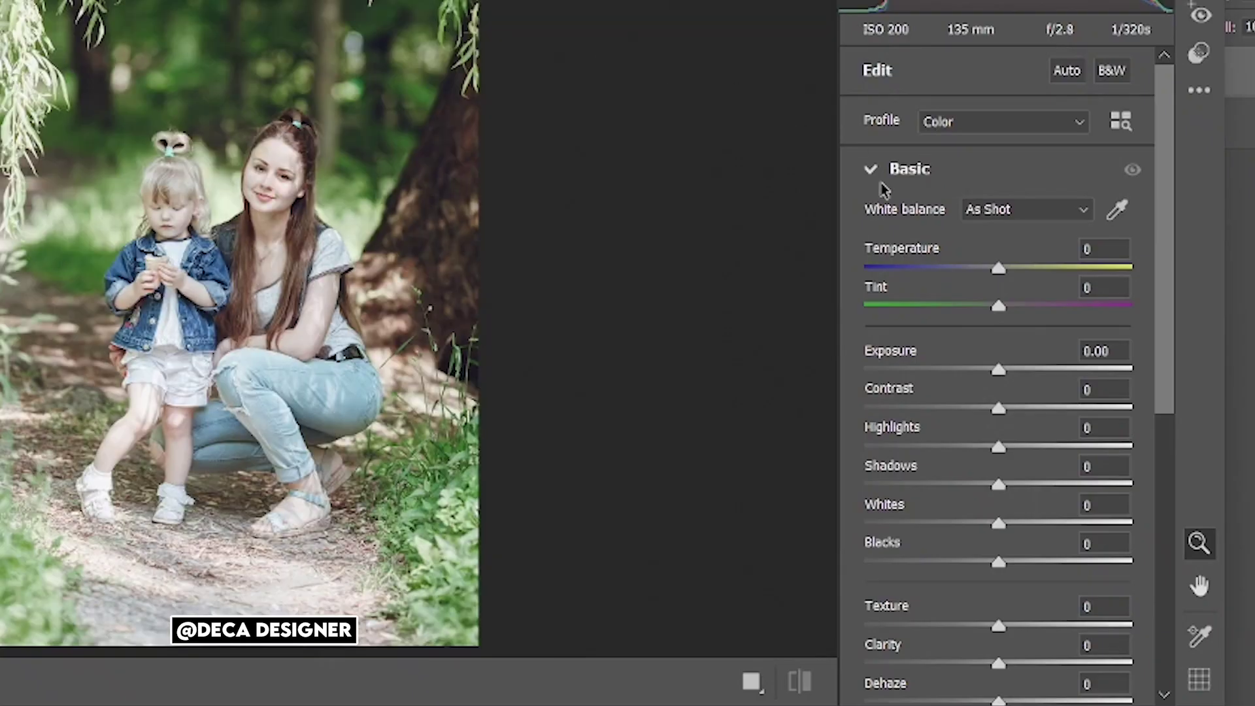
pyautogui.click(873, 176)
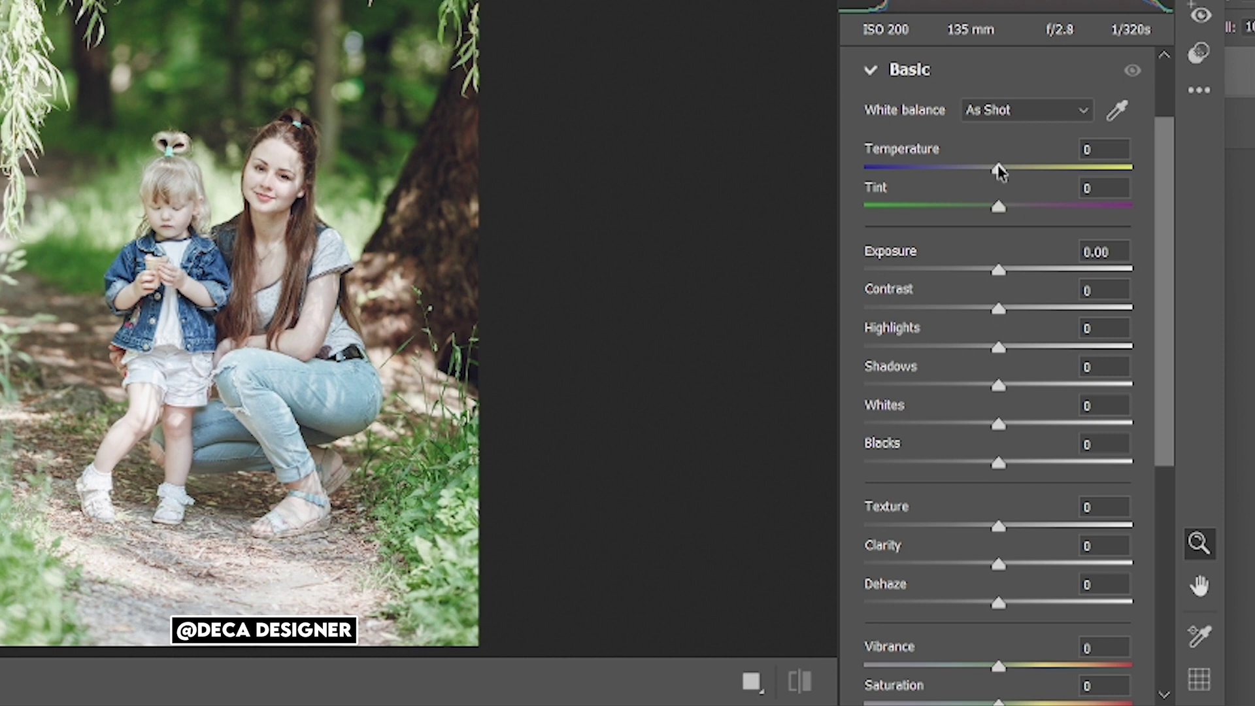
# Warm Temperature to +6, raise Contrast to +30, drop Shadows to -42 and lower Highlights slightly.
pyautogui.moveTo(998, 169); pyautogui.dragTo(1005, 170)
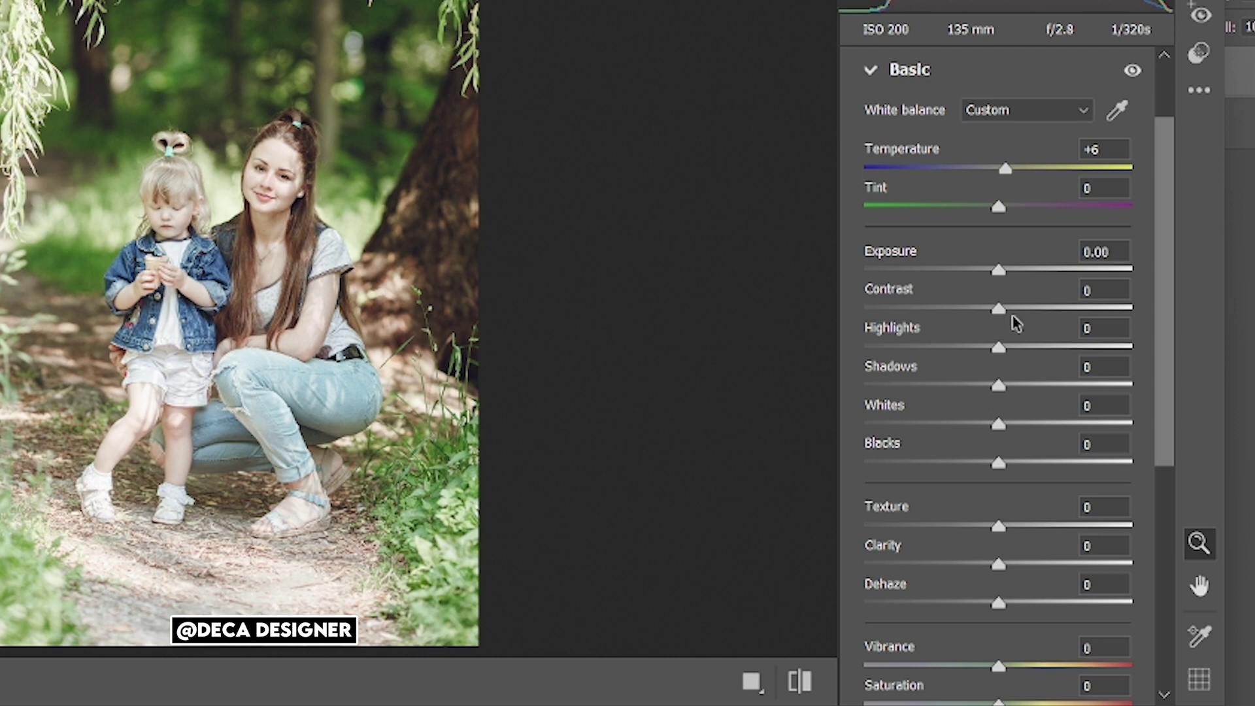
pyautogui.moveTo(998, 308)
pyautogui.mouseDown()
pyautogui.moveTo(1055, 315)
pyautogui.moveTo(1039, 317)
pyautogui.mouseUp()
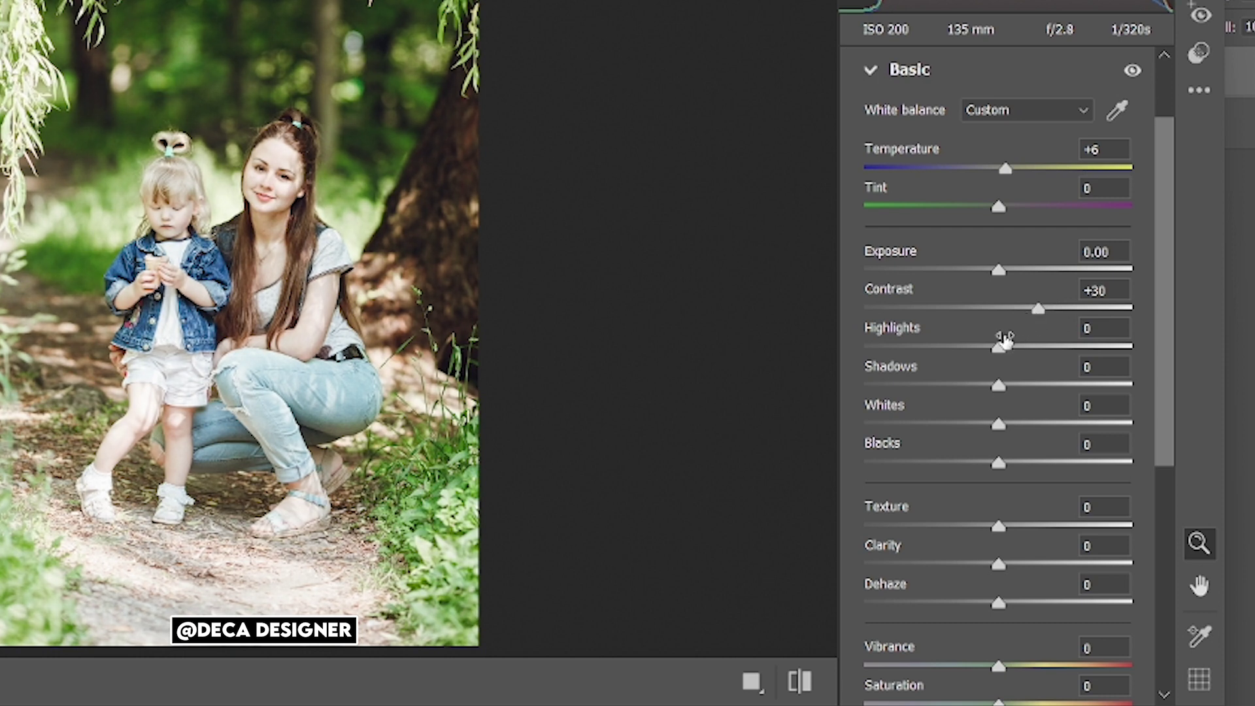
pyautogui.moveTo(998, 386); pyautogui.dragTo(942, 391)
pyautogui.moveTo(997, 347)
pyautogui.mouseDown()
pyautogui.moveTo(961, 344)
pyautogui.moveTo(1023, 359)
pyautogui.moveTo(970, 358)
pyautogui.mouseUp()
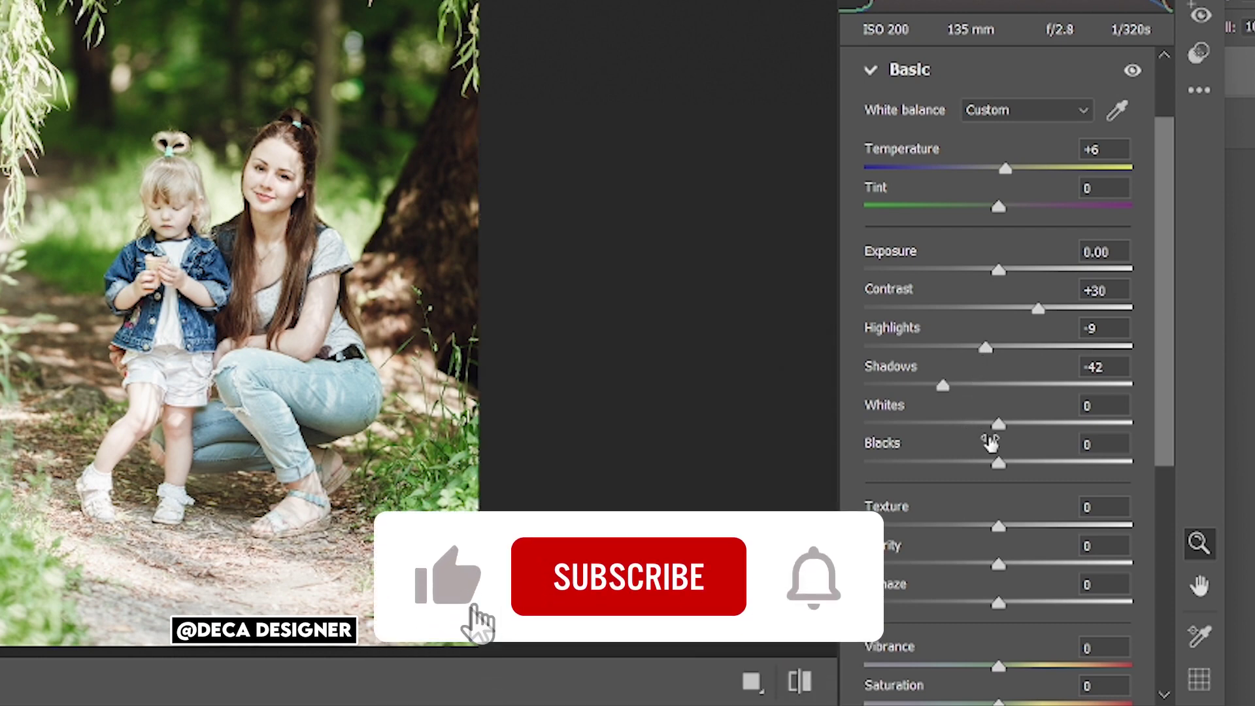
# Set Whites -30, Blacks -54, Clarity +21, Vibrance +21 and Saturation -21.
pyautogui.moveTo(998, 424)
pyautogui.mouseDown()
pyautogui.moveTo(944, 424)
pyautogui.moveTo(1028, 424)
pyautogui.moveTo(944, 424)
pyautogui.moveTo(959, 426)
pyautogui.mouseUp()
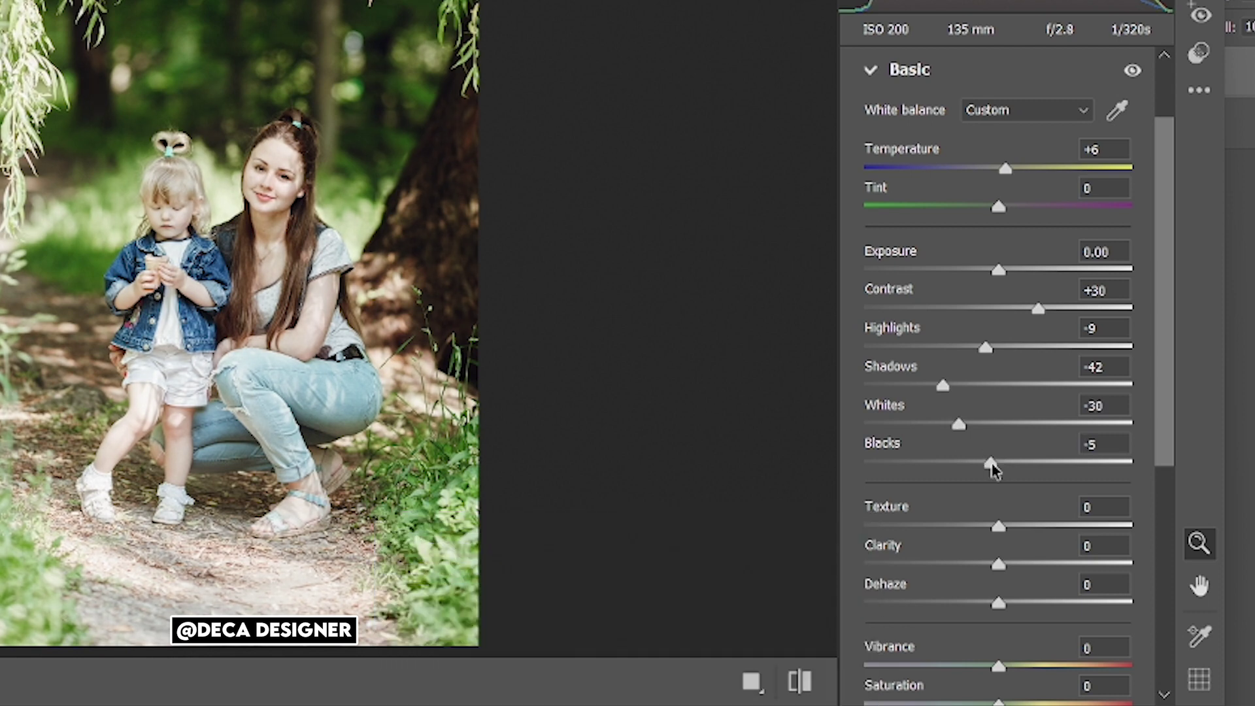
pyautogui.moveTo(992, 469)
pyautogui.mouseDown()
pyautogui.moveTo(923, 470)
pyautogui.moveTo(933, 477)
pyautogui.mouseUp()
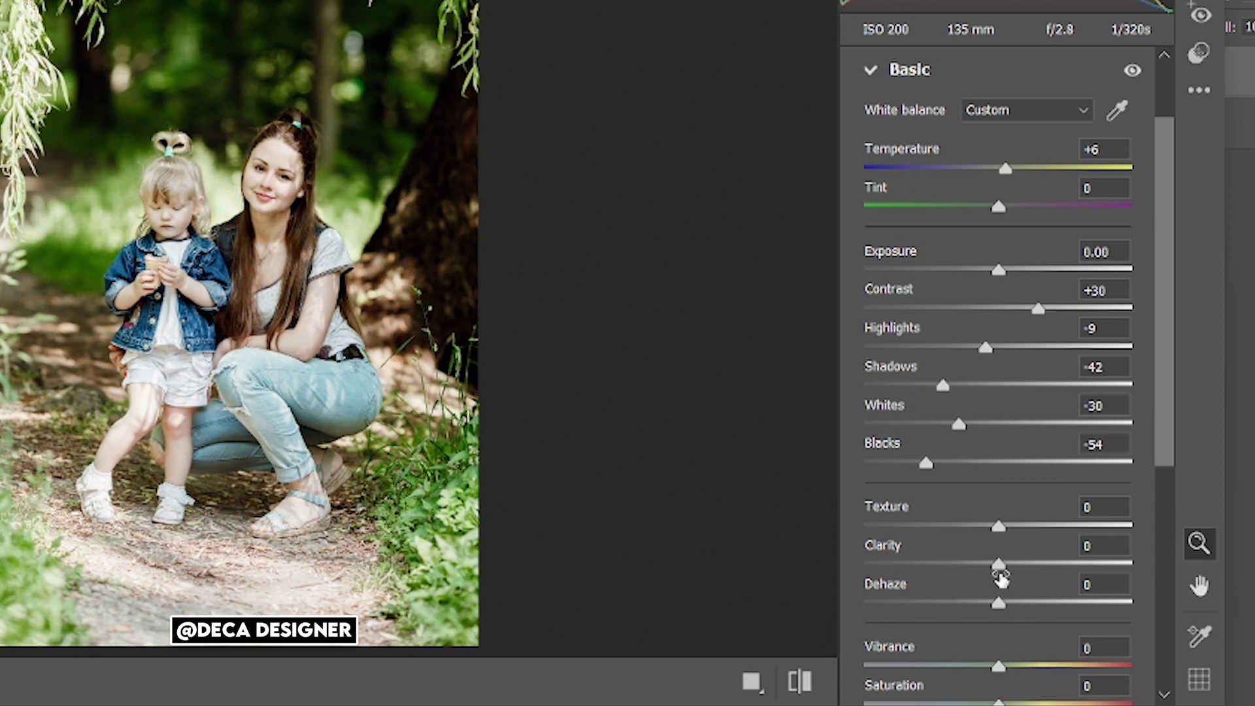
pyautogui.moveTo(999, 568); pyautogui.dragTo(1023, 568)
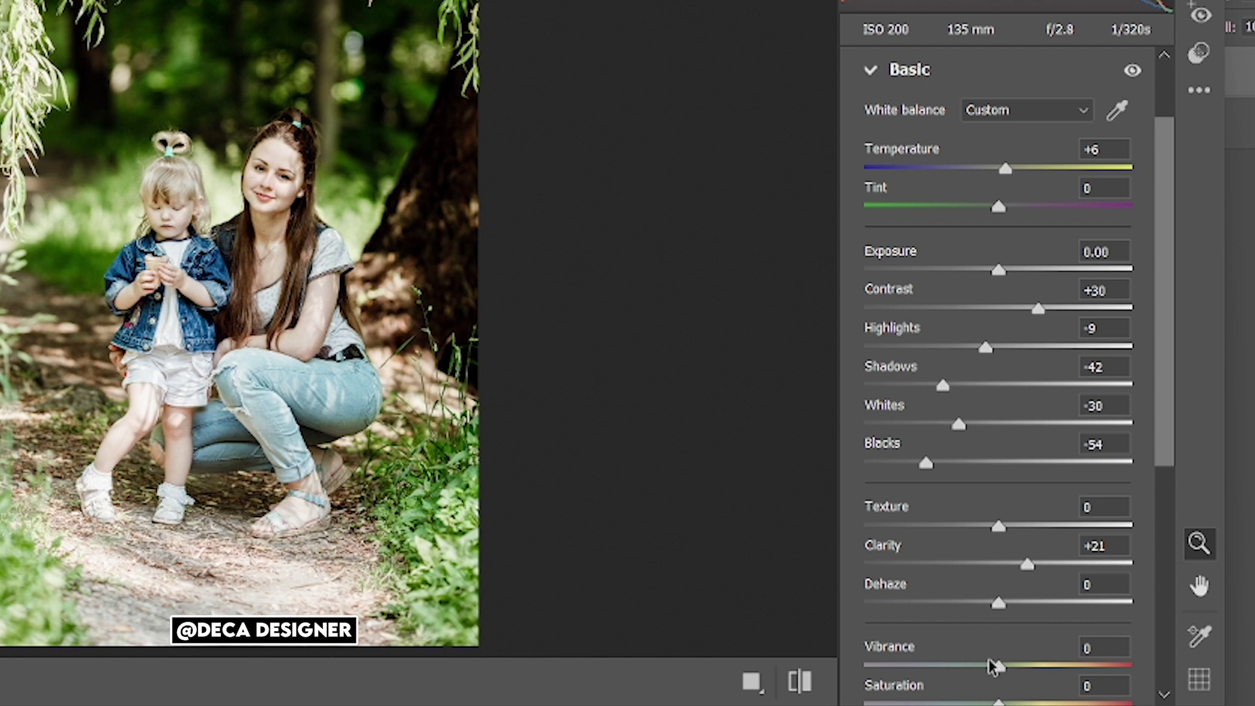
pyautogui.moveTo(998, 666)
pyautogui.mouseDown()
pyautogui.moveTo(1026, 665)
pyautogui.moveTo(971, 703)
pyautogui.mouseUp()
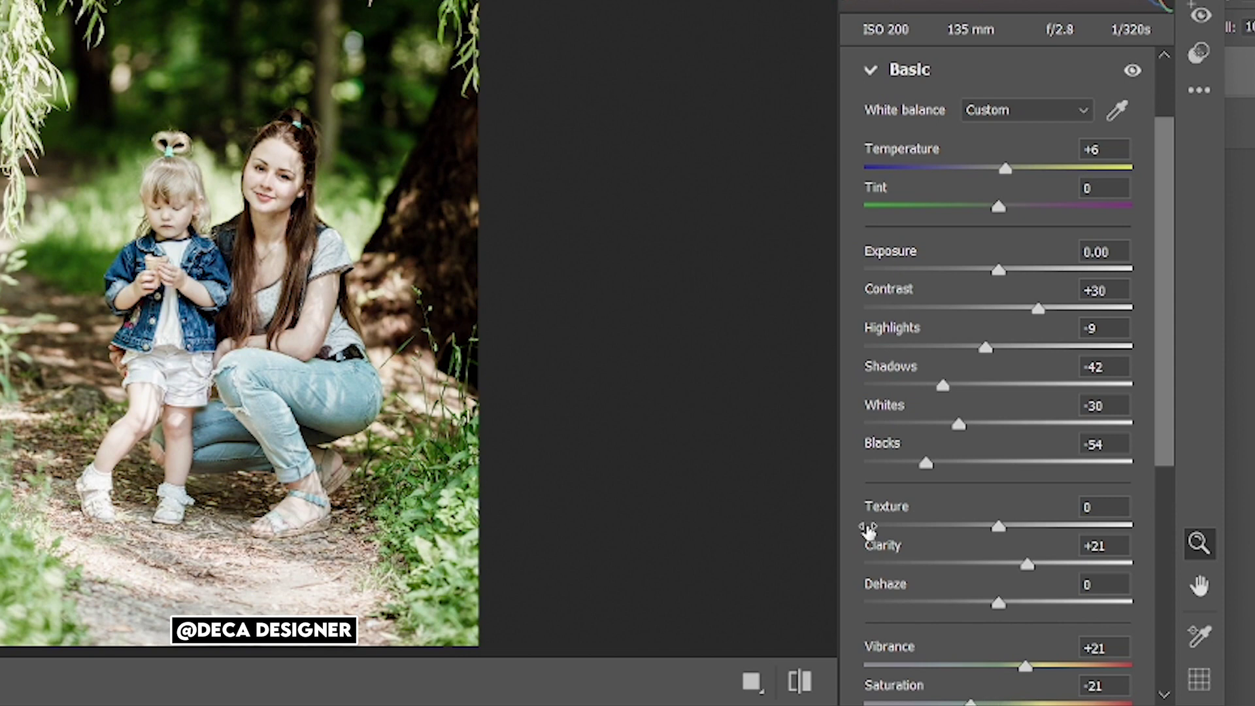
pyautogui.click(874, 71)
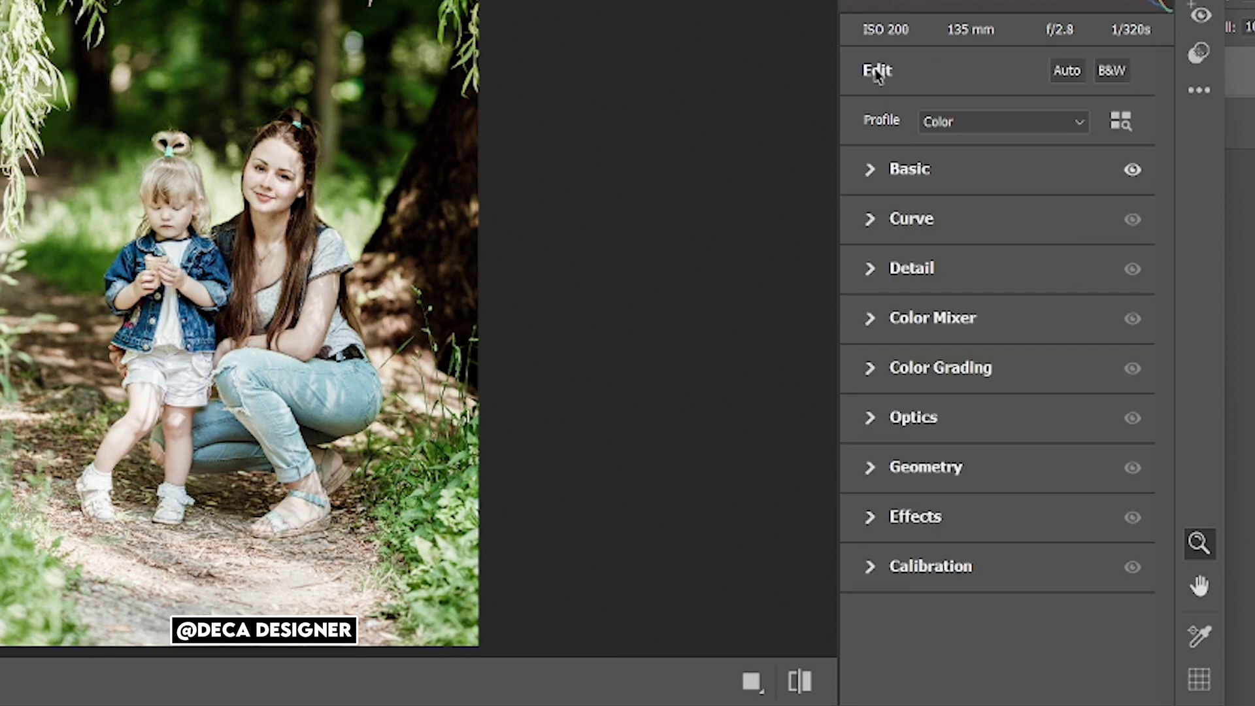
# Fade the point curve: add a midpoint, lift black output to 14, lower highlights 229→221.
pyautogui.click(870, 222)
pyautogui.click(960, 471)
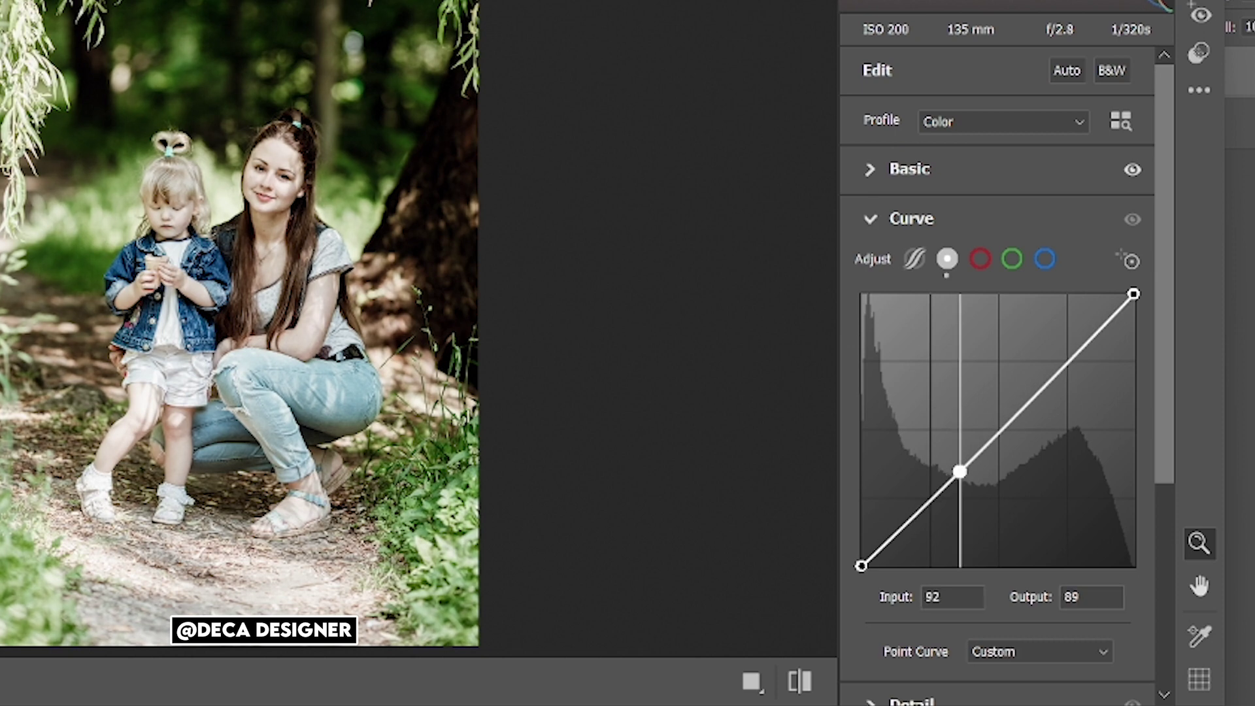
pyautogui.moveTo(861, 566); pyautogui.dragTo(862, 551)
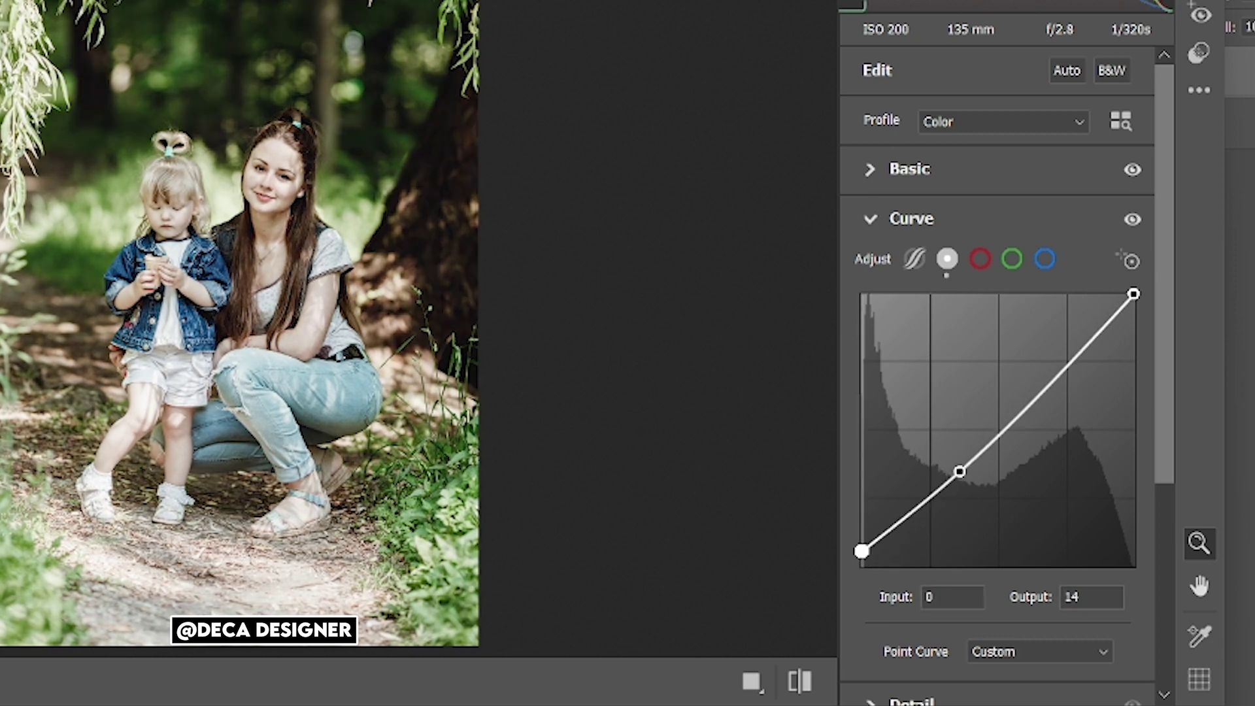
pyautogui.moveTo(1106, 327); pyautogui.dragTo(1106, 330)
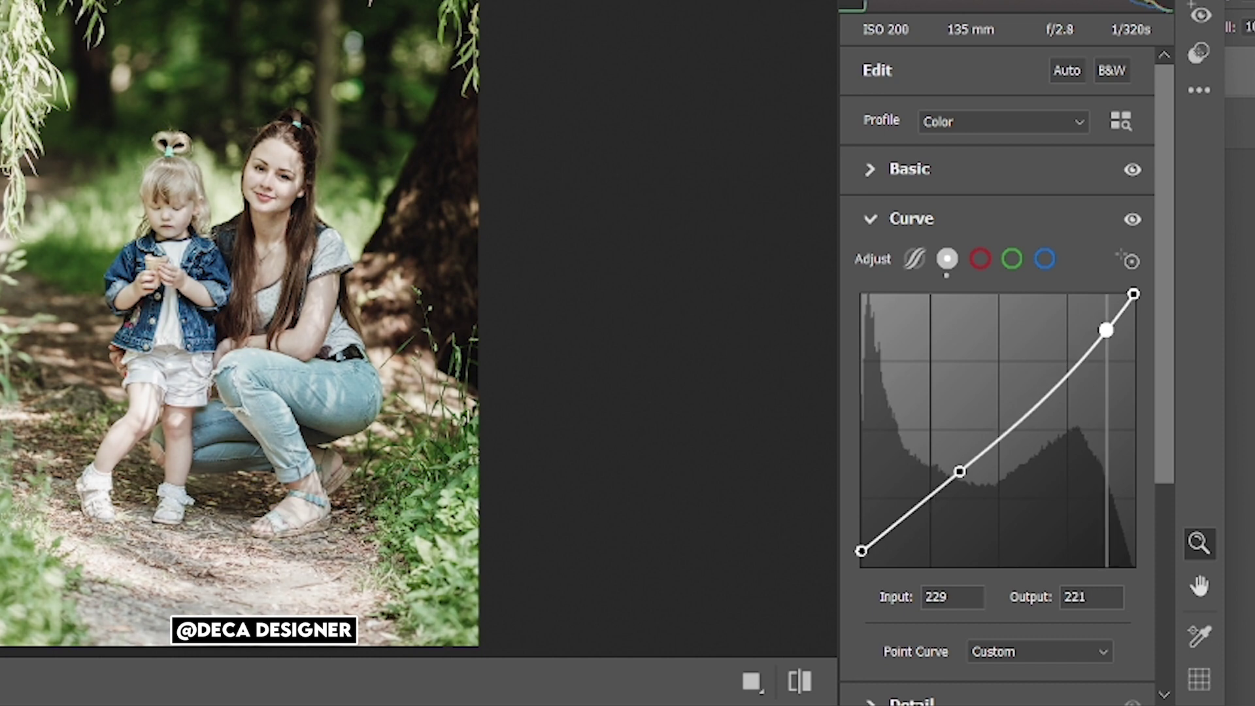
pyautogui.click(880, 217)
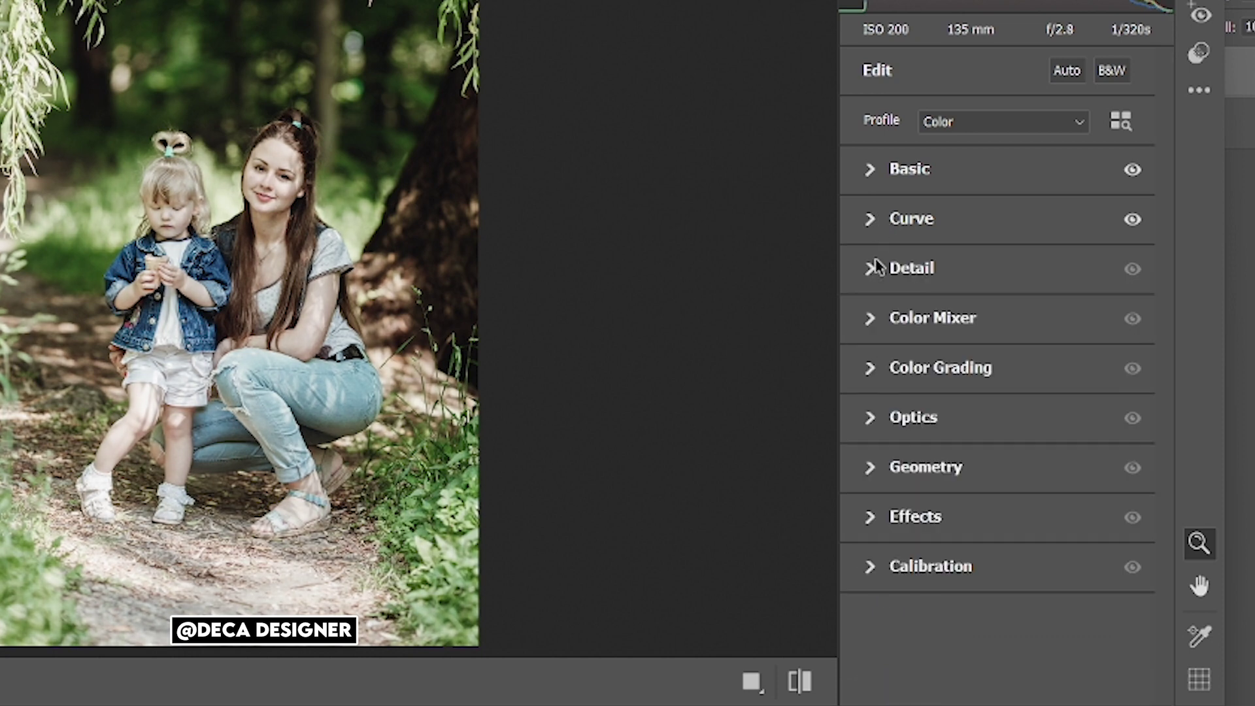
# In Color Mixer Hue, set Yellows to -100, Greens to +100 and shift Aquas.
pyautogui.click(868, 321)
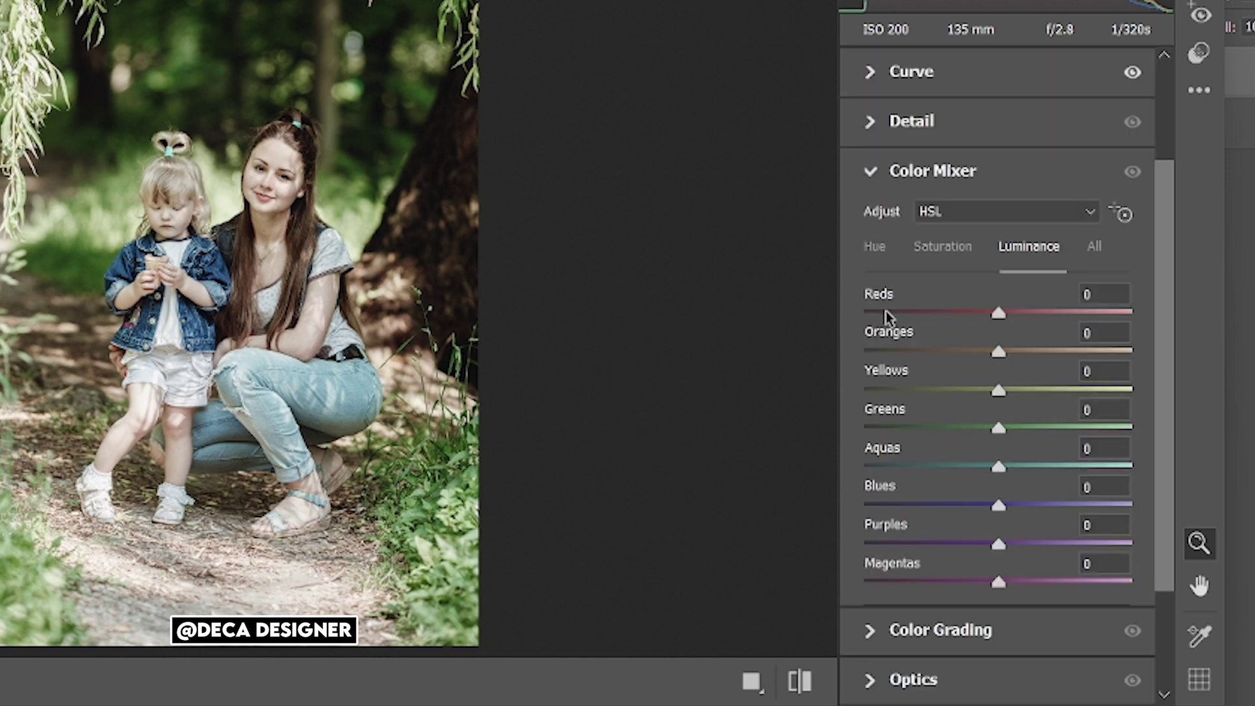
pyautogui.click(877, 249)
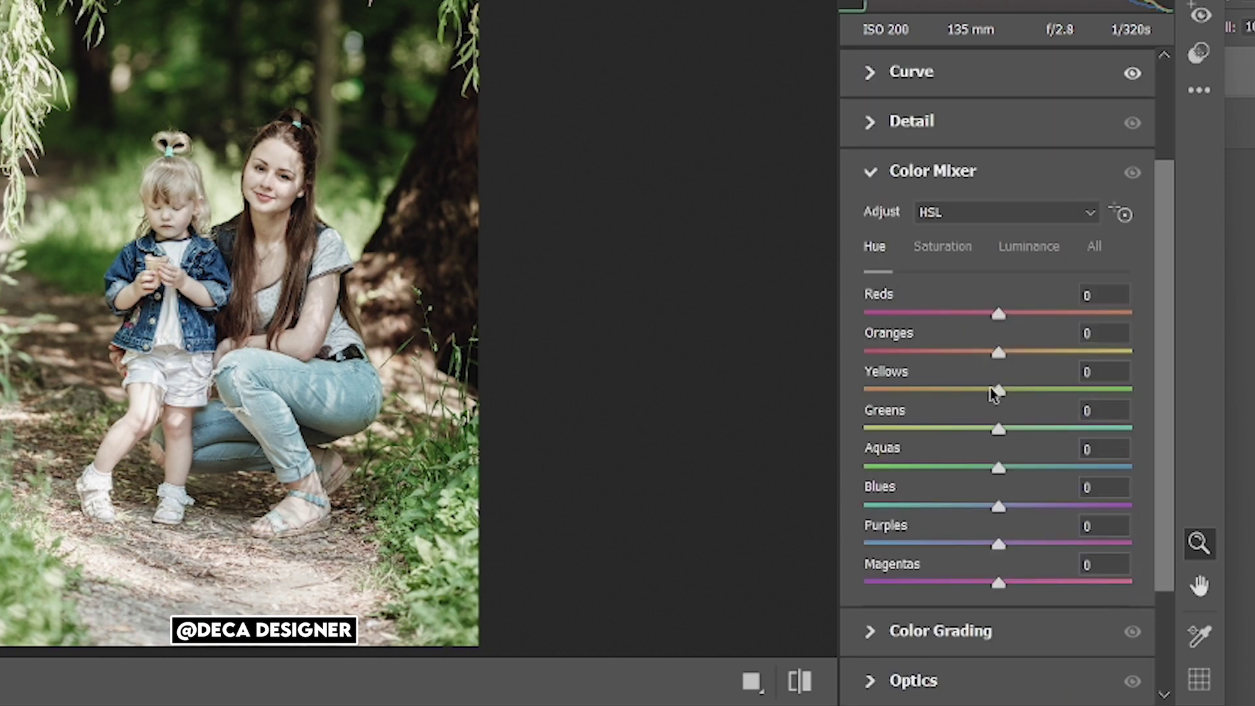
pyautogui.moveTo(993, 392); pyautogui.dragTo(868, 394)
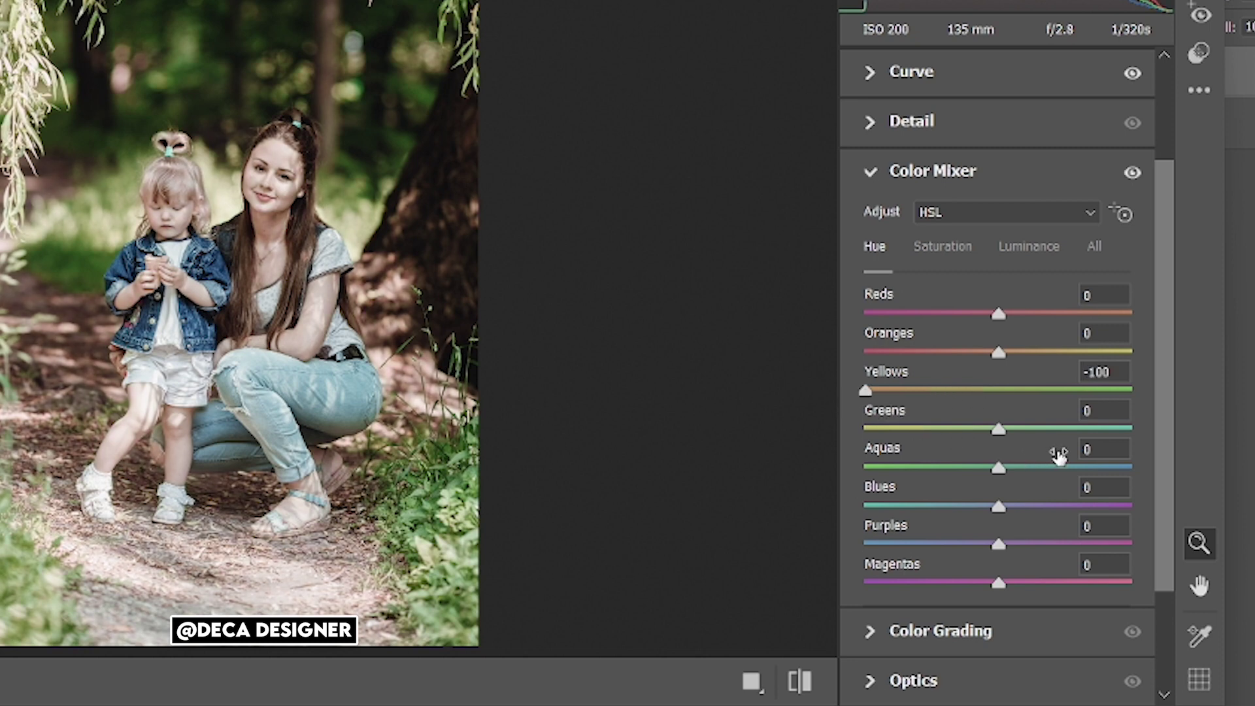
pyautogui.moveTo(1008, 433); pyautogui.dragTo(1136, 441)
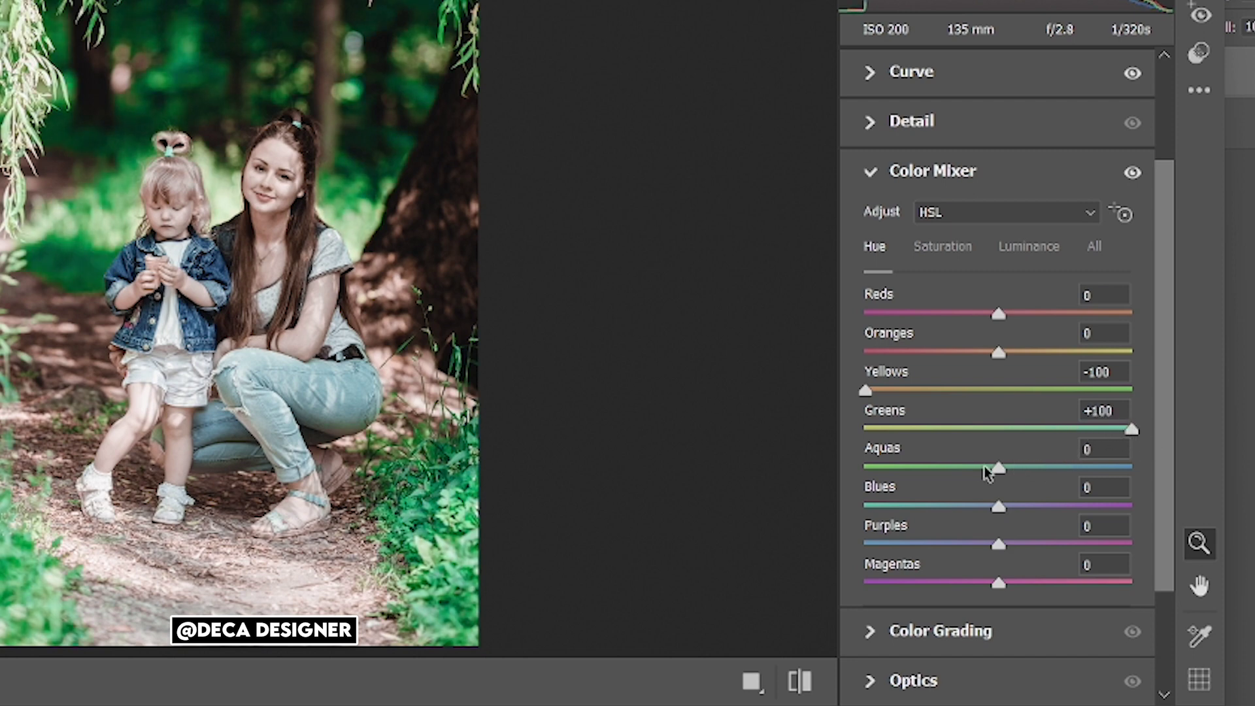
pyautogui.moveTo(984, 467); pyautogui.dragTo(850, 476)
# Raise Reds, Oranges, Yellows saturation to about +20; drop Greens, Aquas, Blues to about -70.
pyautogui.click(928, 253)
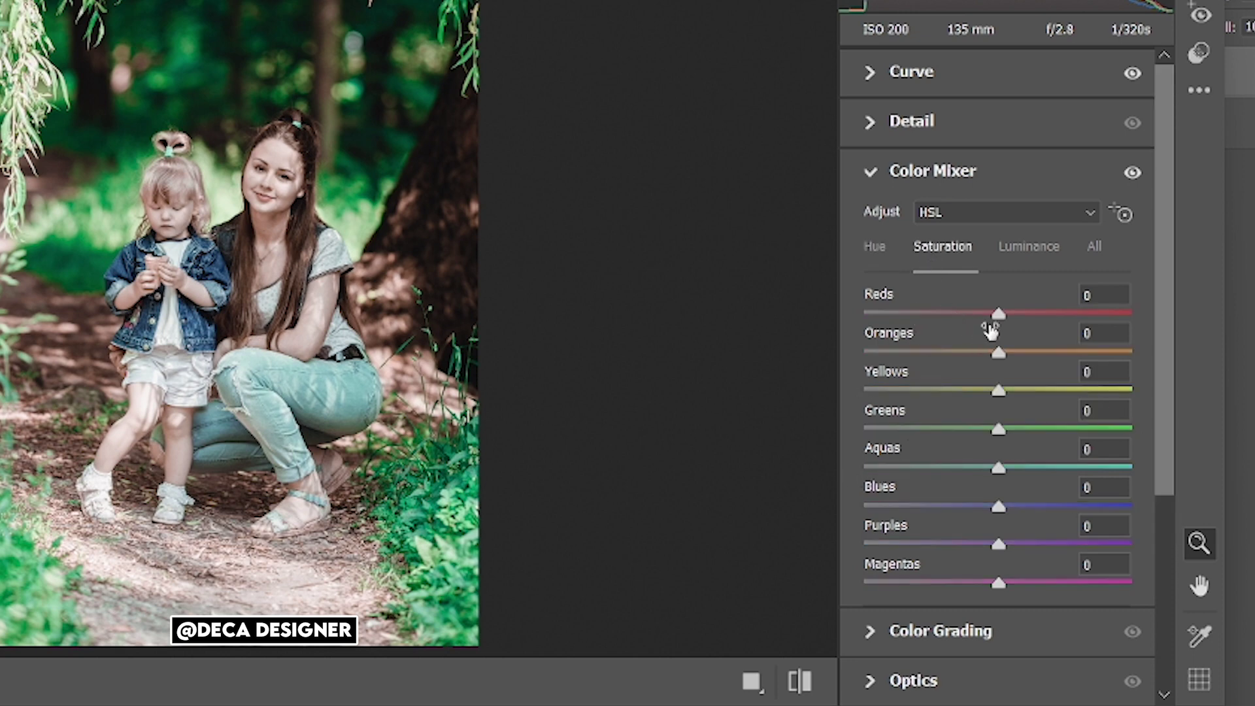
pyautogui.moveTo(998, 315); pyautogui.dragTo(1028, 321)
pyautogui.moveTo(1007, 357)
pyautogui.mouseDown()
pyautogui.moveTo(1025, 354)
pyautogui.moveTo(1023, 400)
pyautogui.mouseUp()
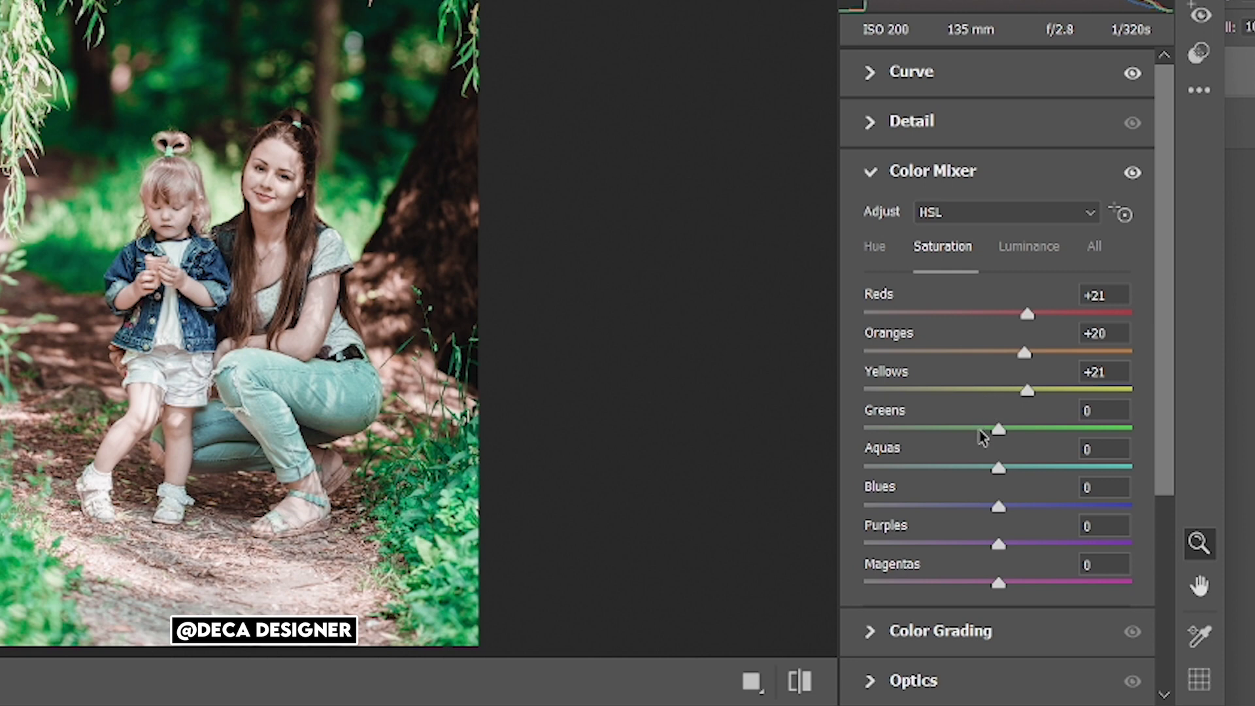
pyautogui.moveTo(979, 433)
pyautogui.mouseDown()
pyautogui.moveTo(907, 435)
pyautogui.moveTo(939, 468)
pyautogui.moveTo(904, 473)
pyautogui.mouseUp()
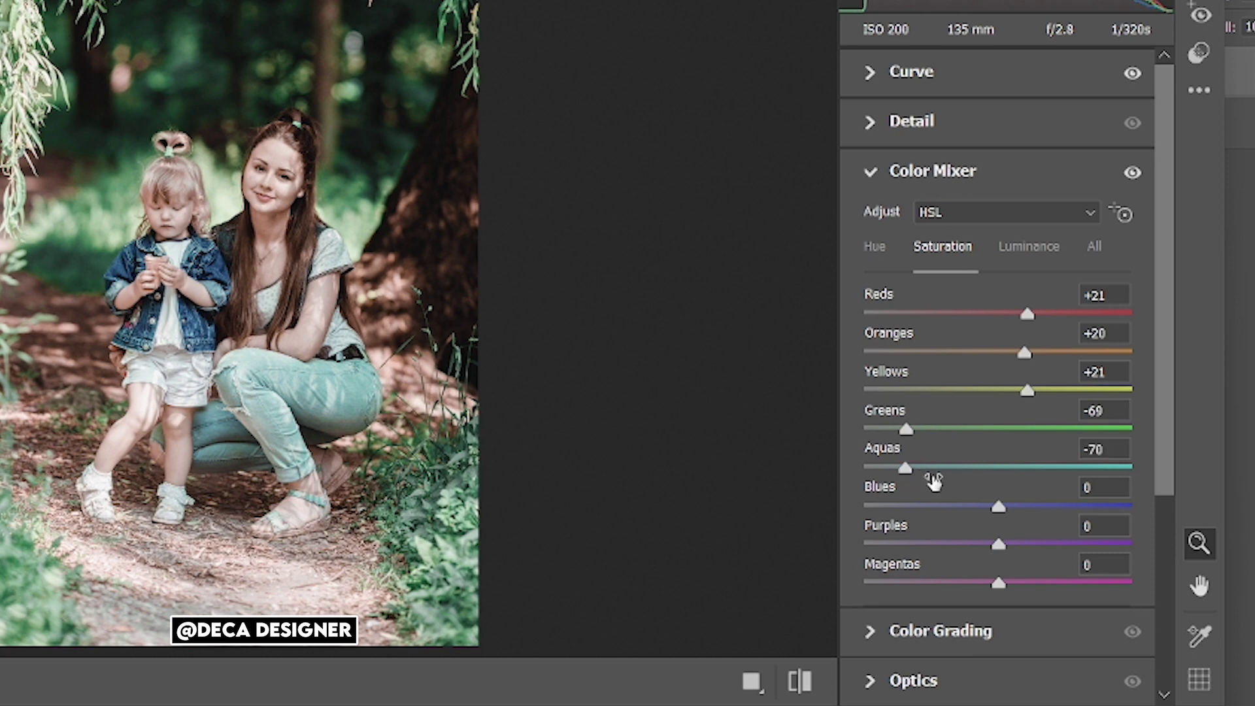
pyautogui.moveTo(950, 510); pyautogui.dragTo(905, 510)
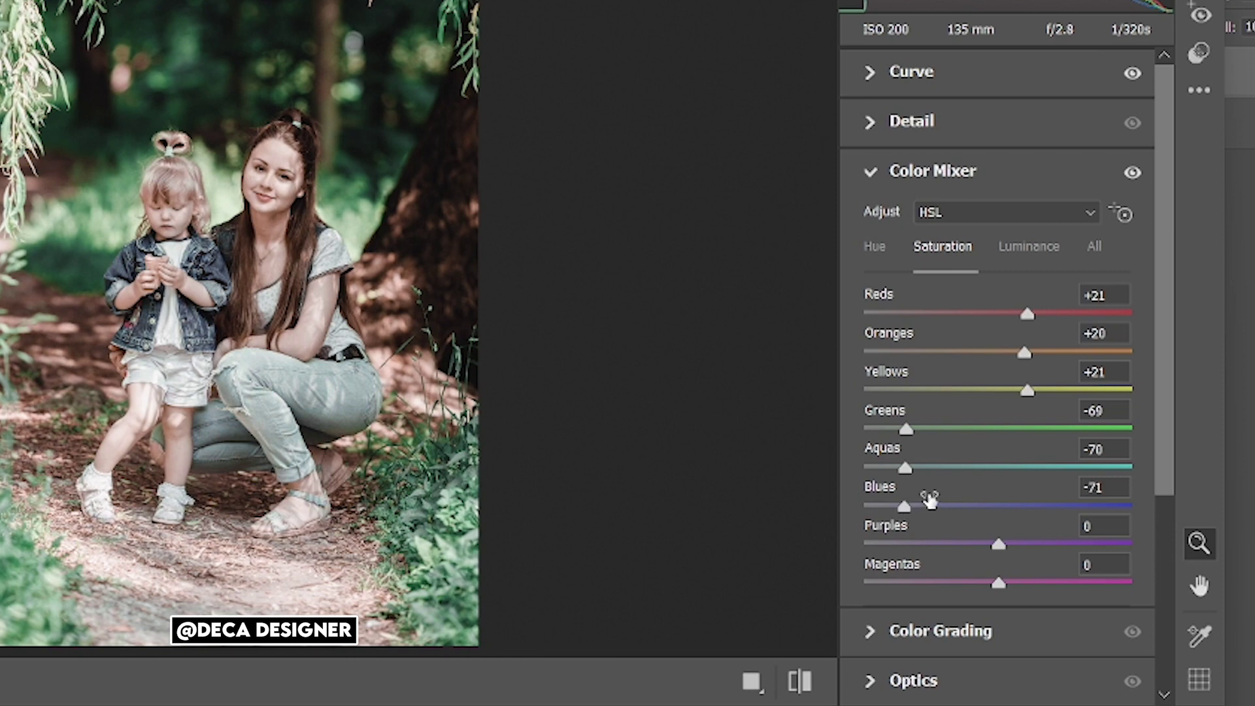
# Brighten Reds +11, Oranges +10 and Yellows +10 in Color Mixer luminance.
pyautogui.click(1022, 255)
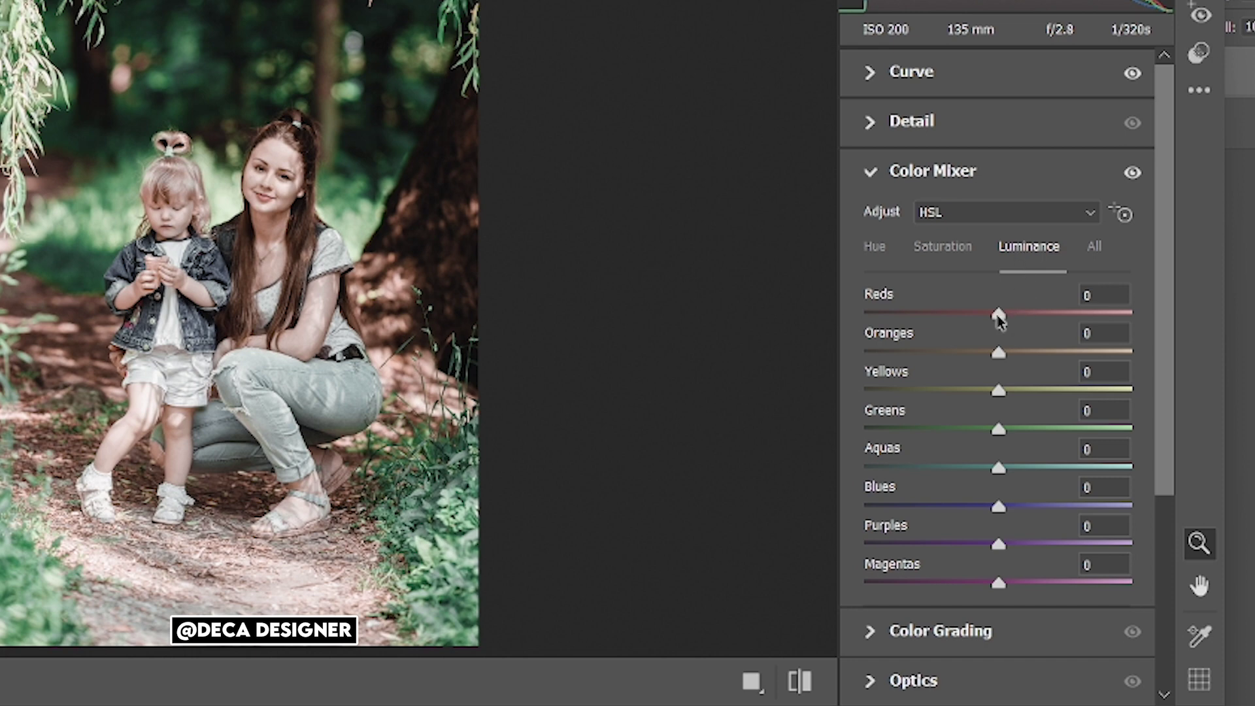
pyautogui.moveTo(999, 318)
pyautogui.mouseDown()
pyautogui.moveTo(1013, 318)
pyautogui.moveTo(1007, 391)
pyautogui.mouseUp()
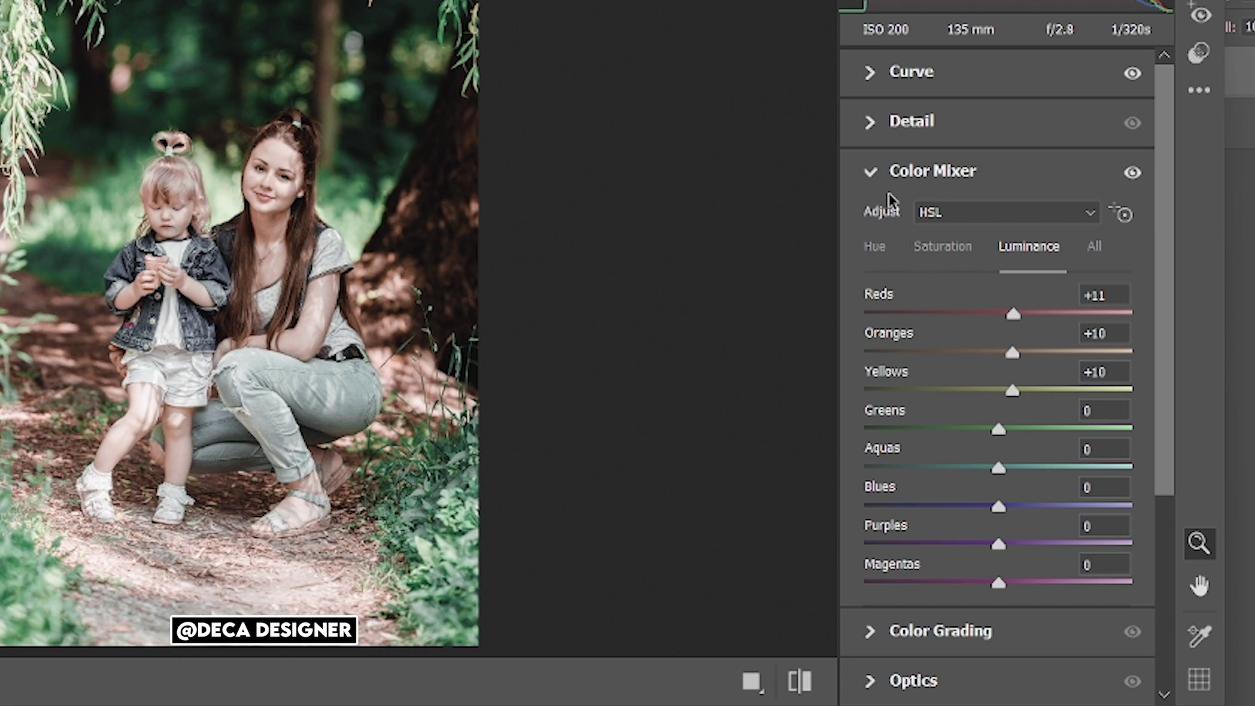
pyautogui.click(870, 174)
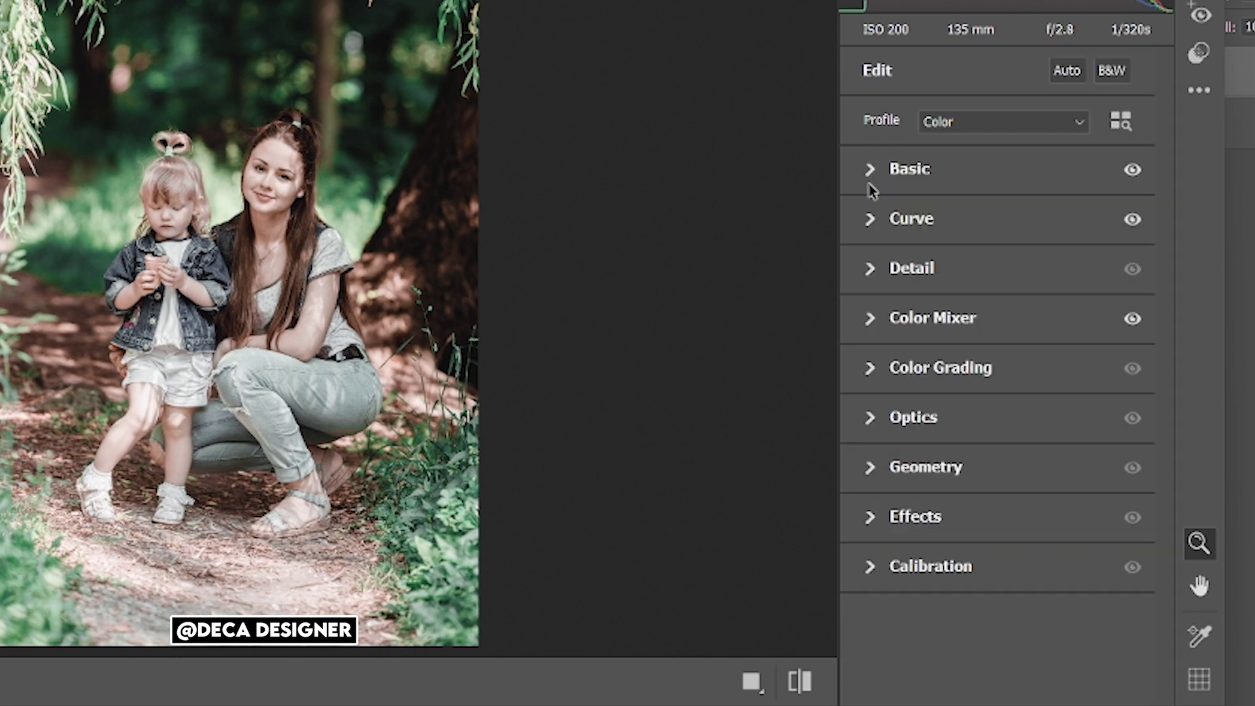
pyautogui.click(872, 373)
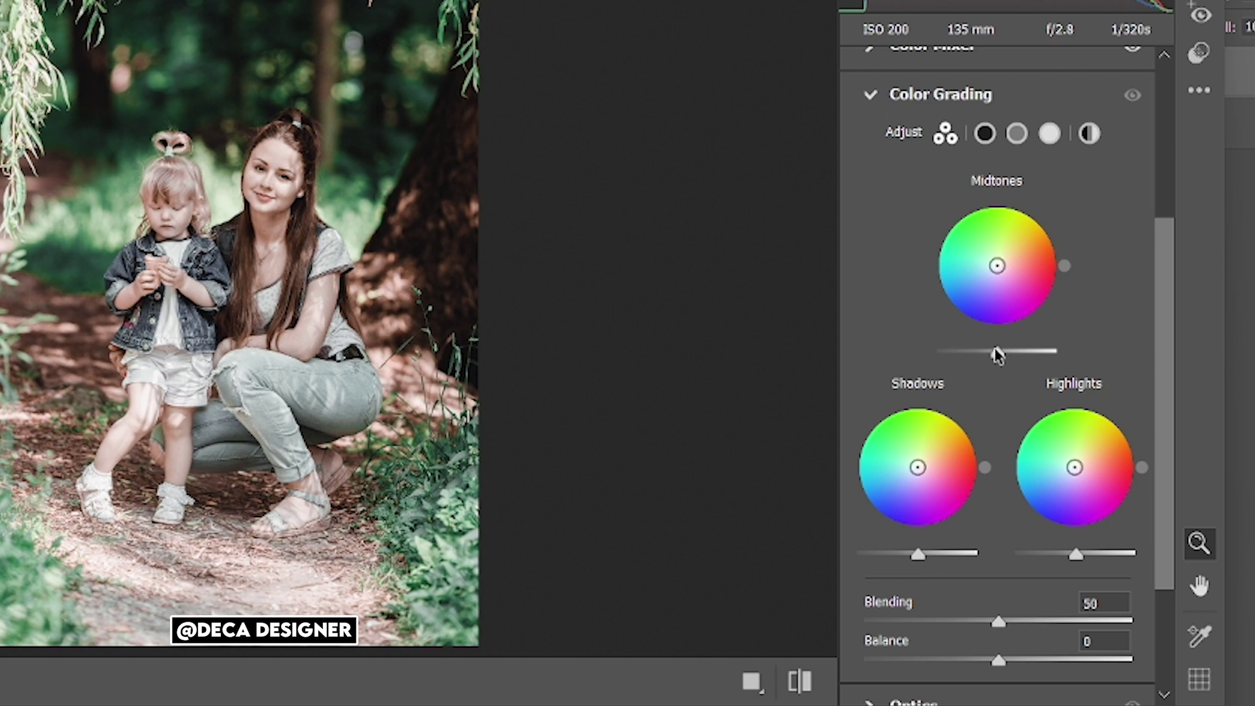
# Lower Color Grading luminance for midtones, shadows to -33 and highlights to -5.
pyautogui.moveTo(996, 351)
pyautogui.mouseDown()
pyautogui.moveTo(1027, 353)
pyautogui.moveTo(976, 357)
pyautogui.mouseUp()
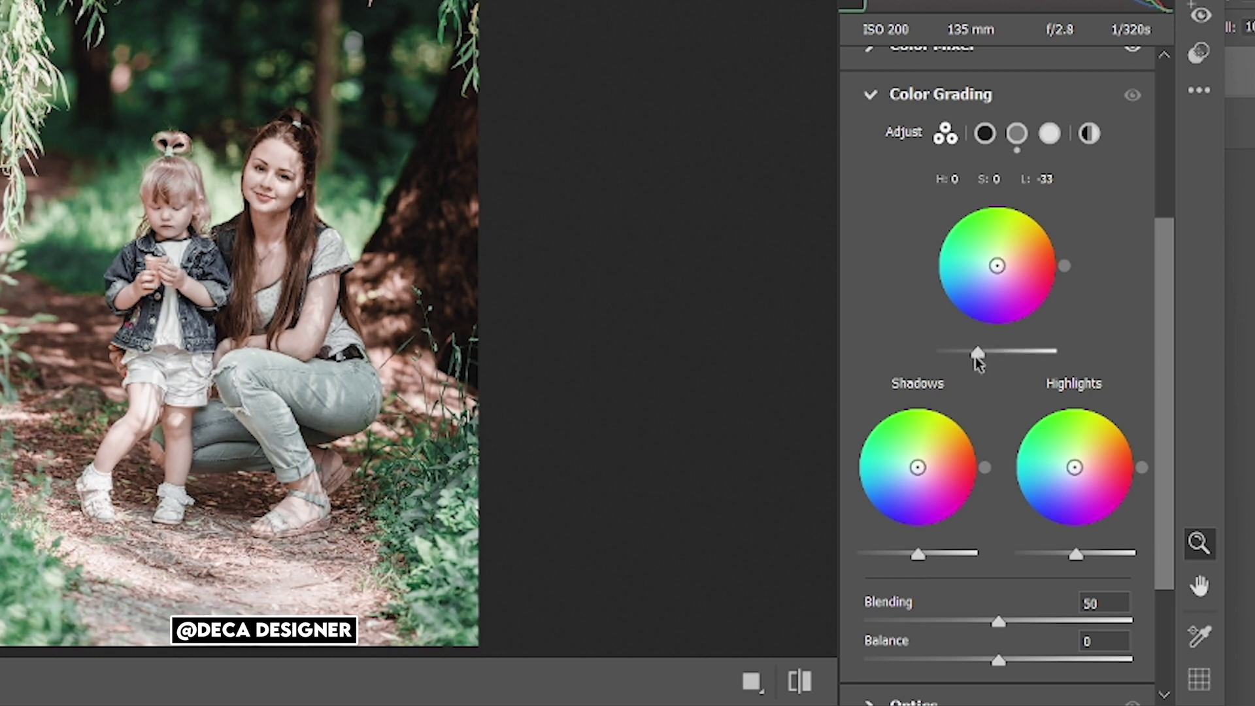
pyautogui.moveTo(919, 556)
pyautogui.mouseDown()
pyautogui.moveTo(935, 556)
pyautogui.moveTo(915, 559)
pyautogui.mouseUp()
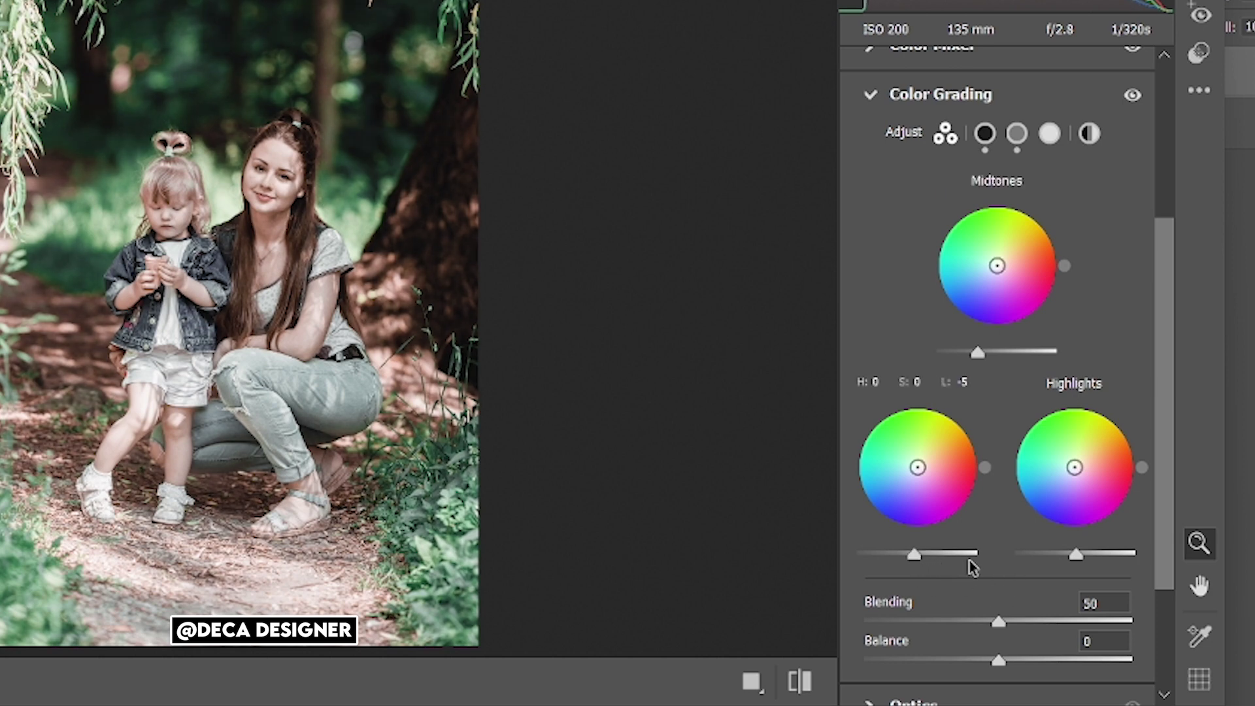
pyautogui.moveTo(913, 554)
pyautogui.mouseDown()
pyautogui.moveTo(942, 556)
pyautogui.moveTo(899, 565)
pyautogui.mouseUp()
pyautogui.moveTo(1075, 555)
pyautogui.mouseDown()
pyautogui.moveTo(1117, 556)
pyautogui.moveTo(1080, 561)
pyautogui.mouseUp()
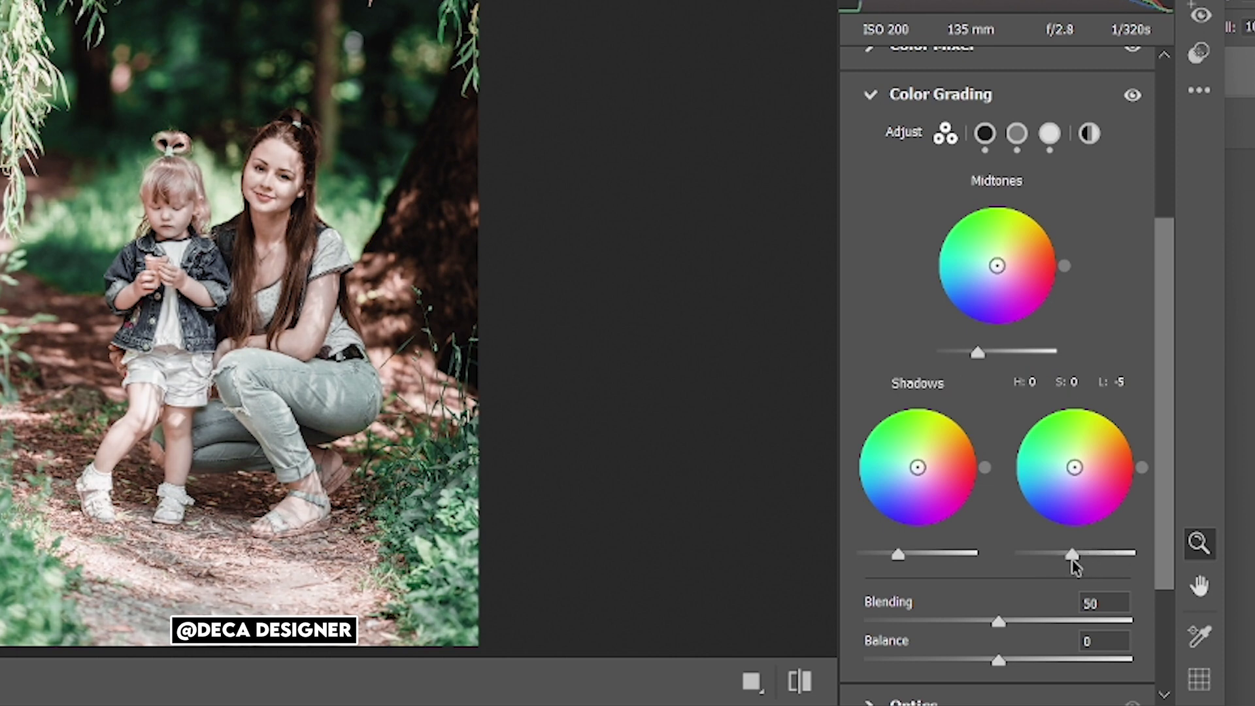
# Set the Calibration Green Primary hue to +100 and retune its saturation.
pyautogui.click(870, 96)
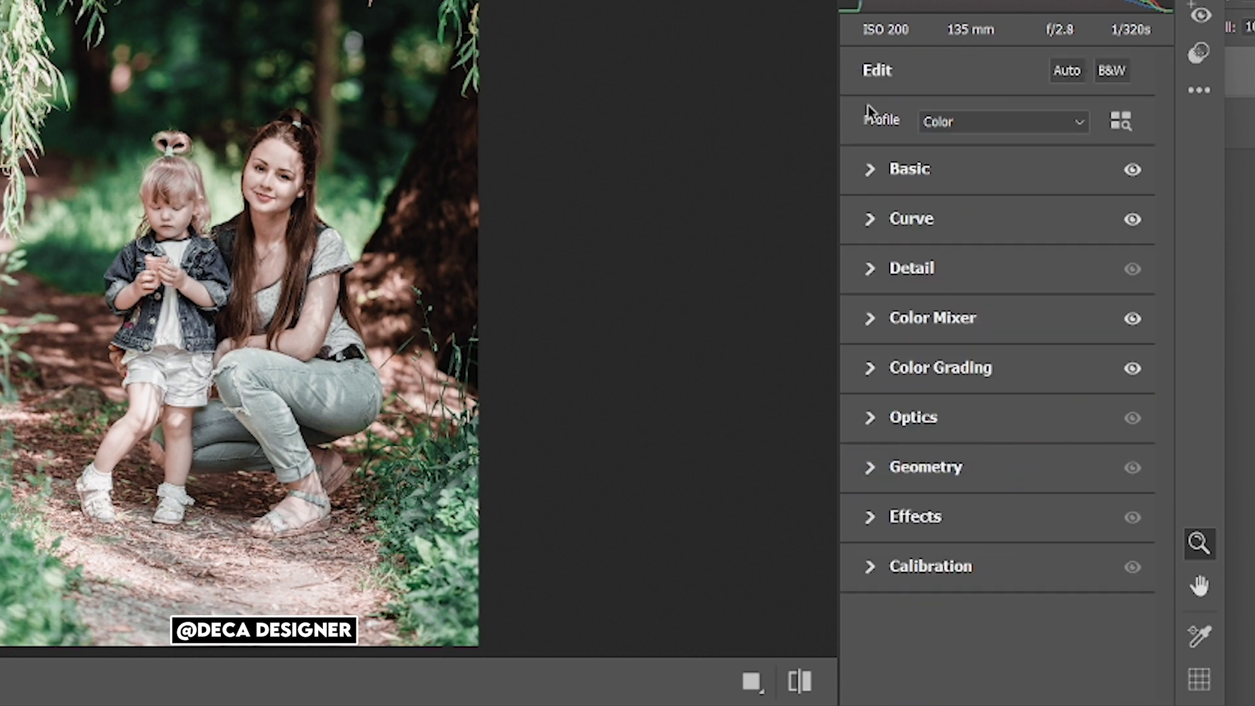
pyautogui.click(873, 568)
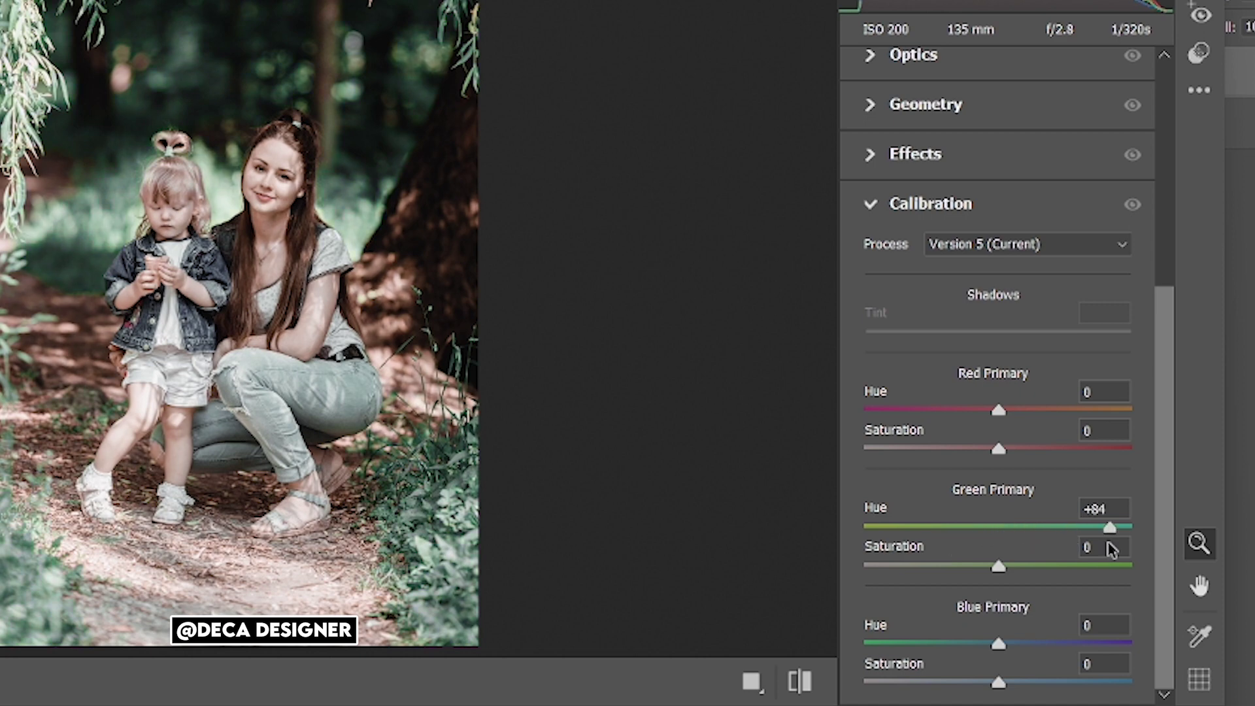
pyautogui.moveTo(1007, 530); pyautogui.dragTo(1190, 555)
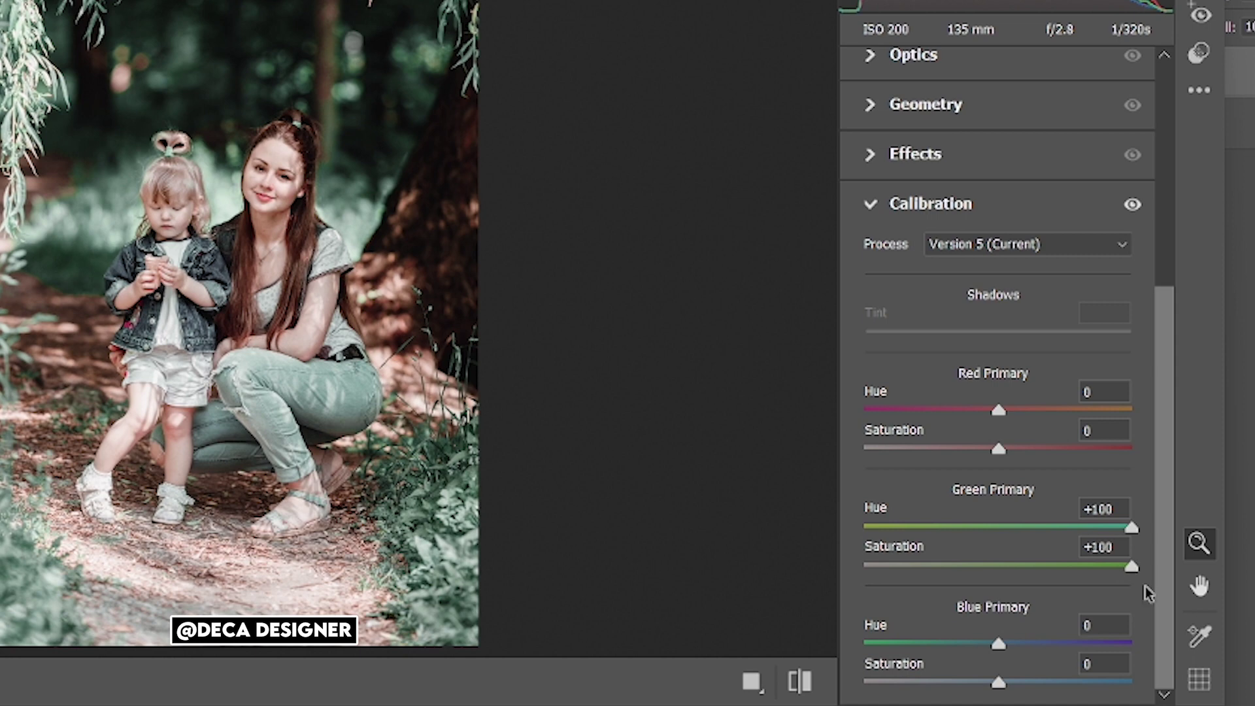
pyautogui.moveTo(1132, 566); pyautogui.dragTo(1079, 575)
pyautogui.click(875, 206)
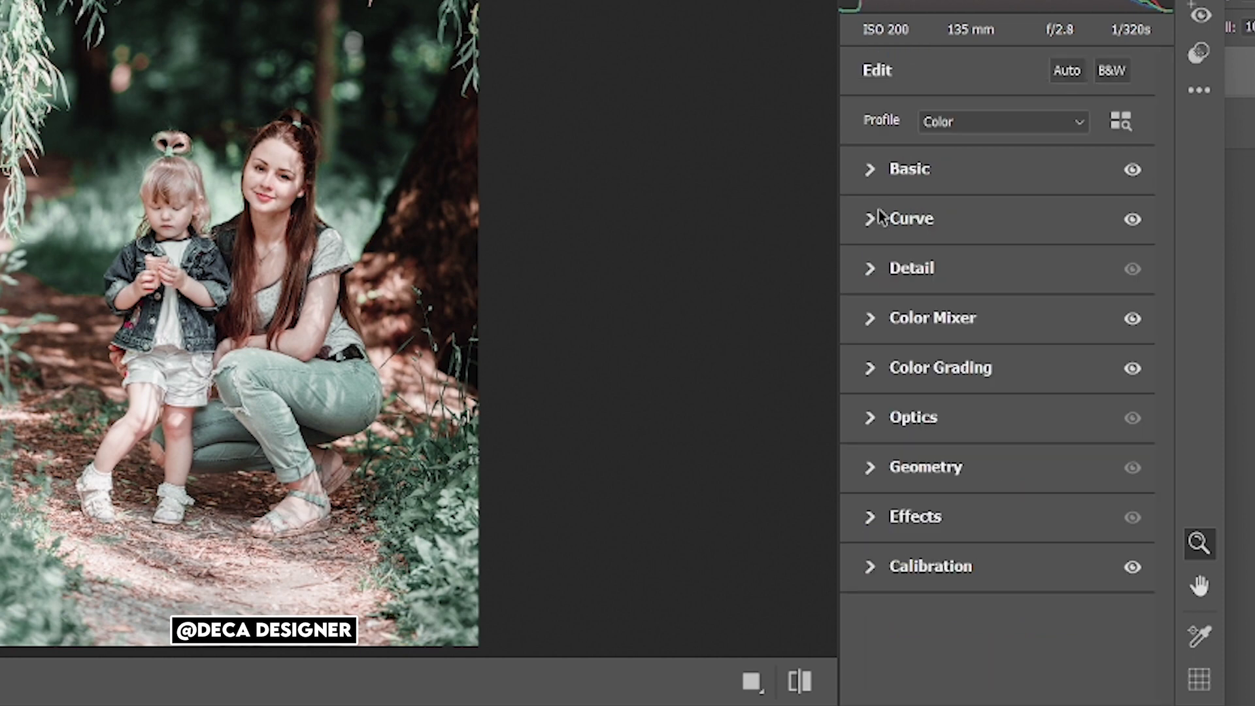
# Drag the Effects Vignetting slider left to about -41, leaving Grain at 0.
pyautogui.click(867, 531)
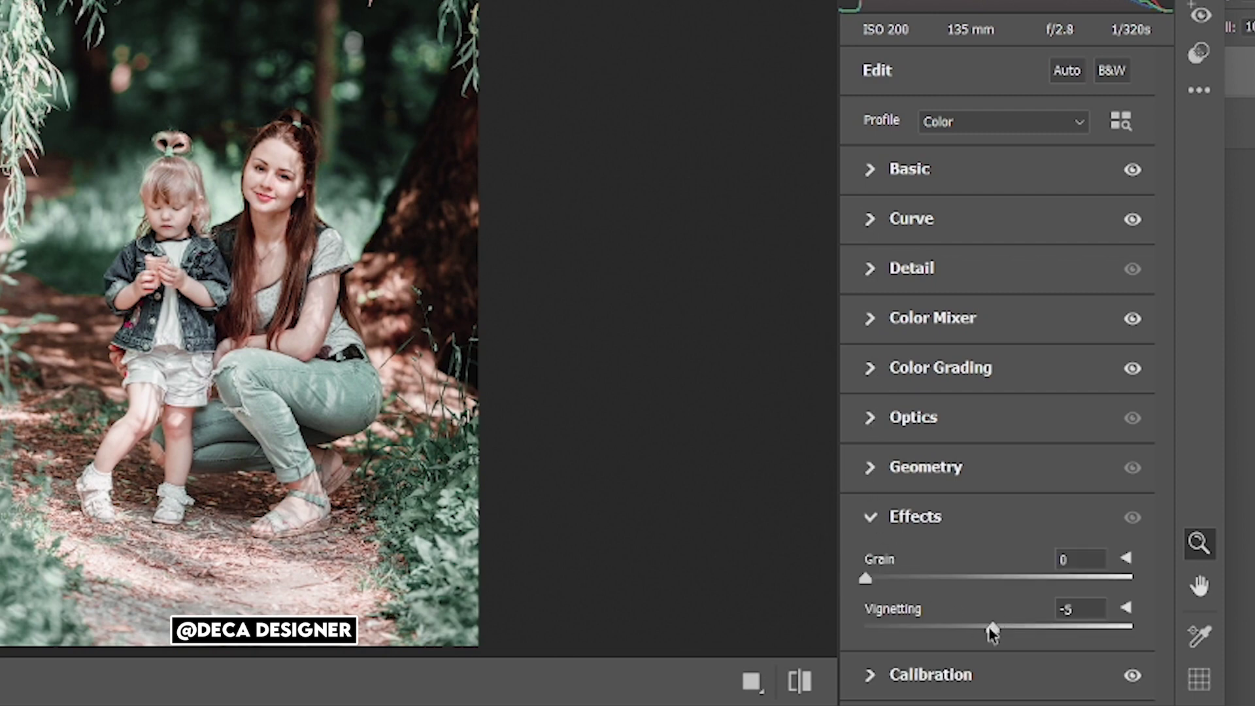
pyautogui.moveTo(990, 628); pyautogui.dragTo(953, 632)
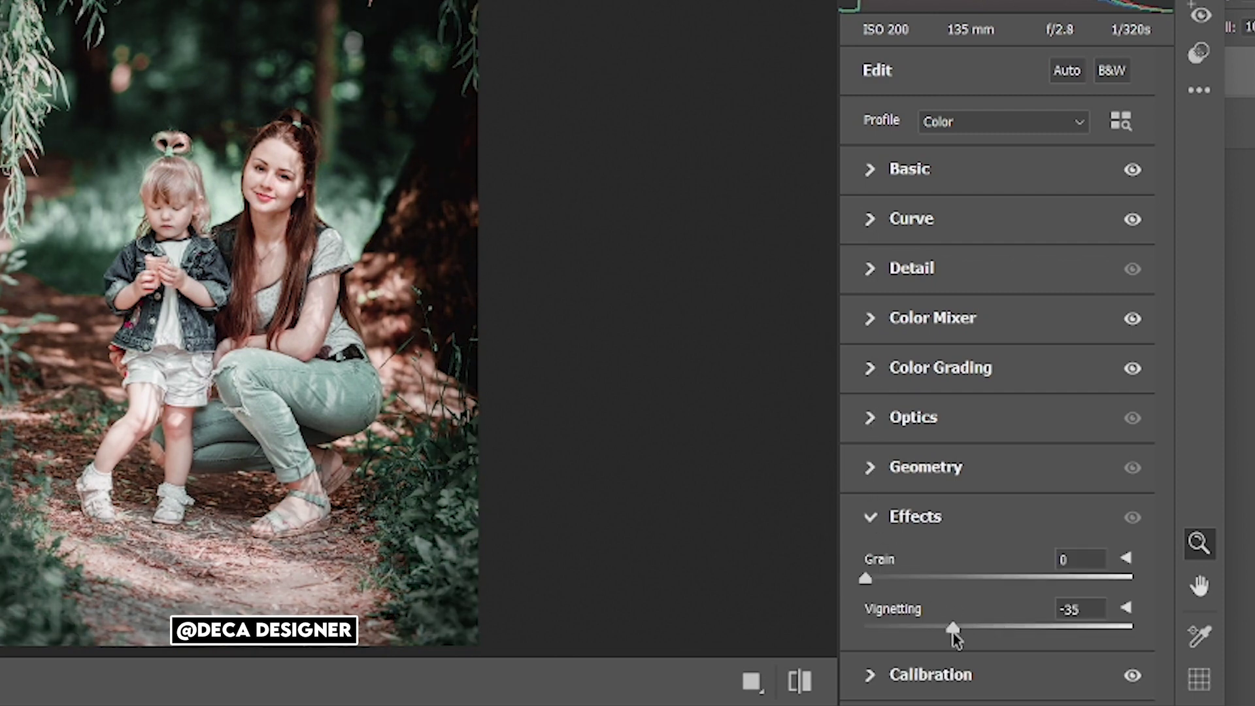
pyautogui.moveTo(953, 633); pyautogui.dragTo(948, 633)
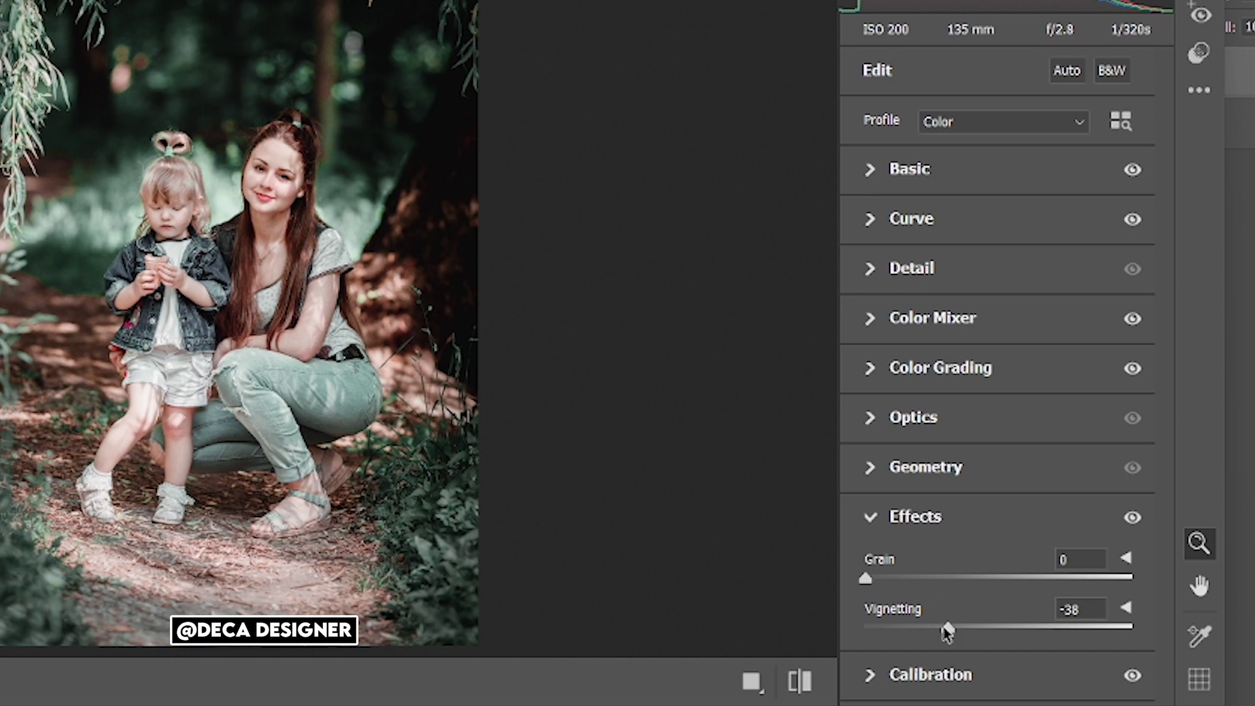
# Back in Basic, lower Contrast to +17 and Highlights to -50.
pyautogui.click(873, 520)
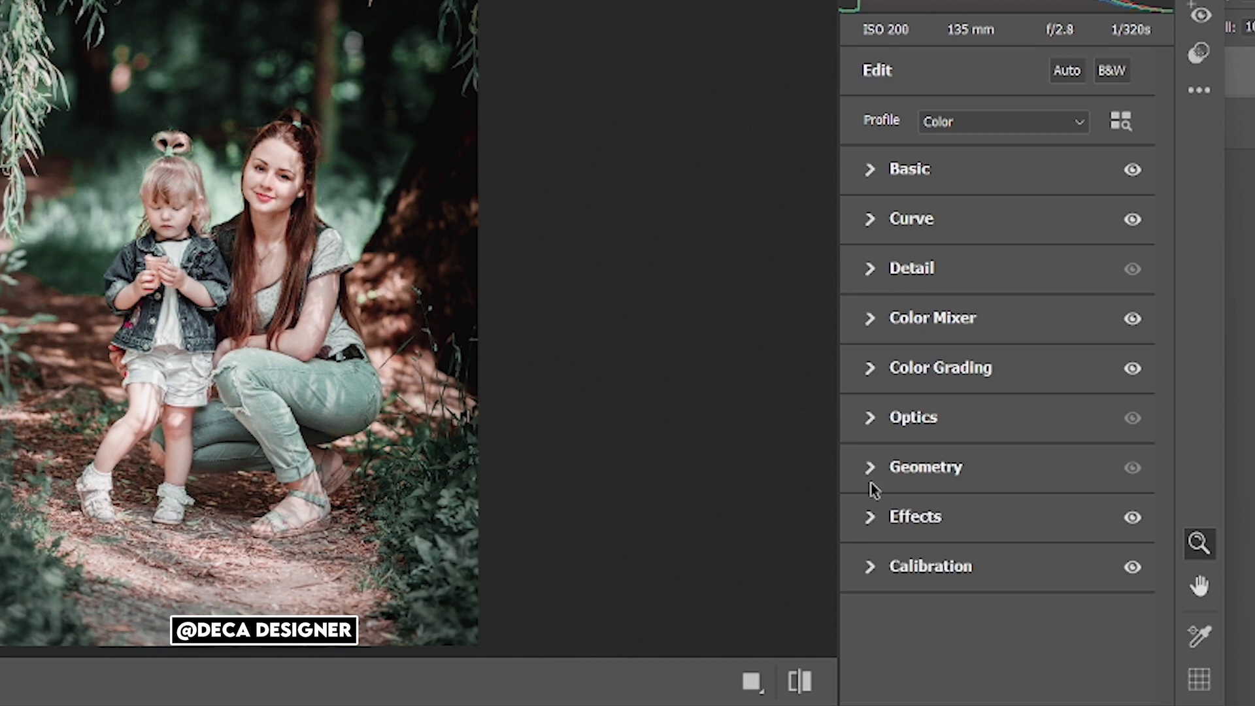
pyautogui.click(869, 172)
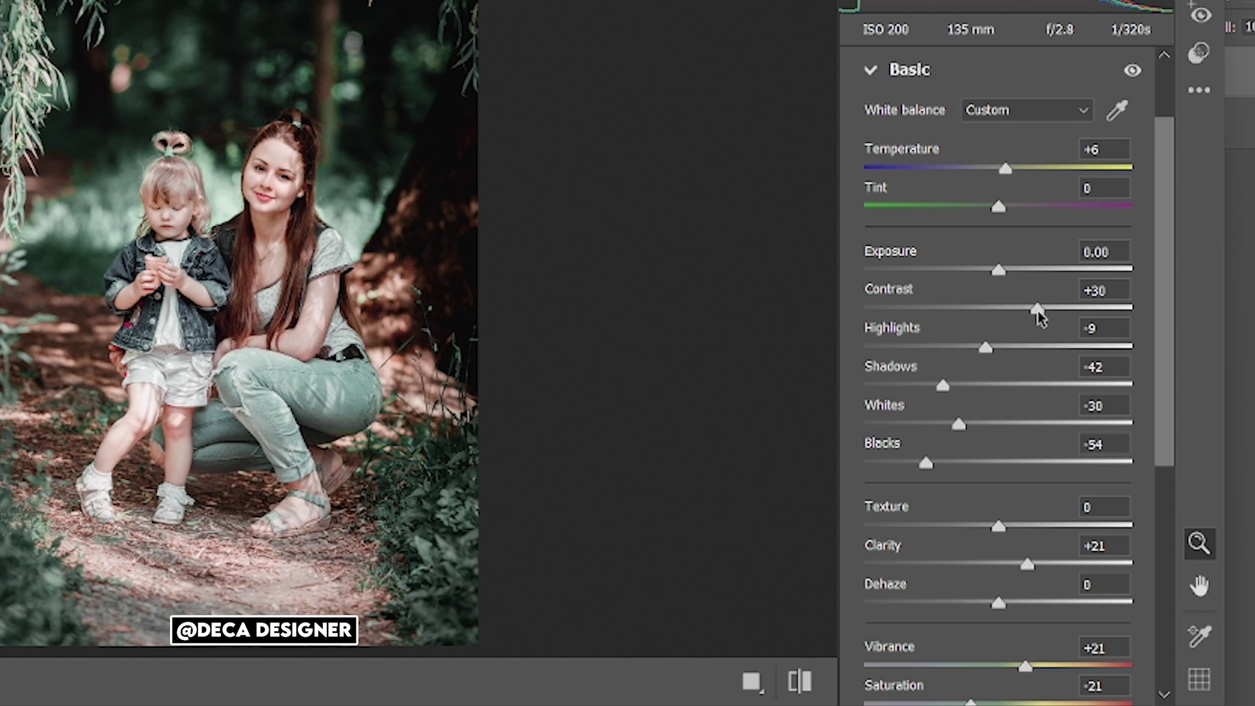
pyautogui.moveTo(1038, 314)
pyautogui.mouseDown()
pyautogui.moveTo(986, 328)
pyautogui.moveTo(1030, 328)
pyautogui.moveTo(978, 328)
pyautogui.mouseUp()
pyautogui.moveTo(989, 353)
pyautogui.mouseDown()
pyautogui.moveTo(863, 376)
pyautogui.moveTo(1006, 393)
pyautogui.moveTo(913, 404)
pyautogui.moveTo(980, 392)
pyautogui.moveTo(991, 405)
pyautogui.moveTo(968, 401)
pyautogui.moveTo(1004, 434)
pyautogui.moveTo(947, 426)
pyautogui.moveTo(979, 425)
pyautogui.mouseUp()
# Drop Blacks to -71 and scroll through the Basic panel to review the tones.
pyautogui.moveTo(924, 464)
pyautogui.mouseDown()
pyautogui.moveTo(987, 467)
pyautogui.moveTo(889, 474)
pyautogui.moveTo(909, 475)
pyautogui.mouseUp()
pyautogui.scroll(-3, 971, 497)
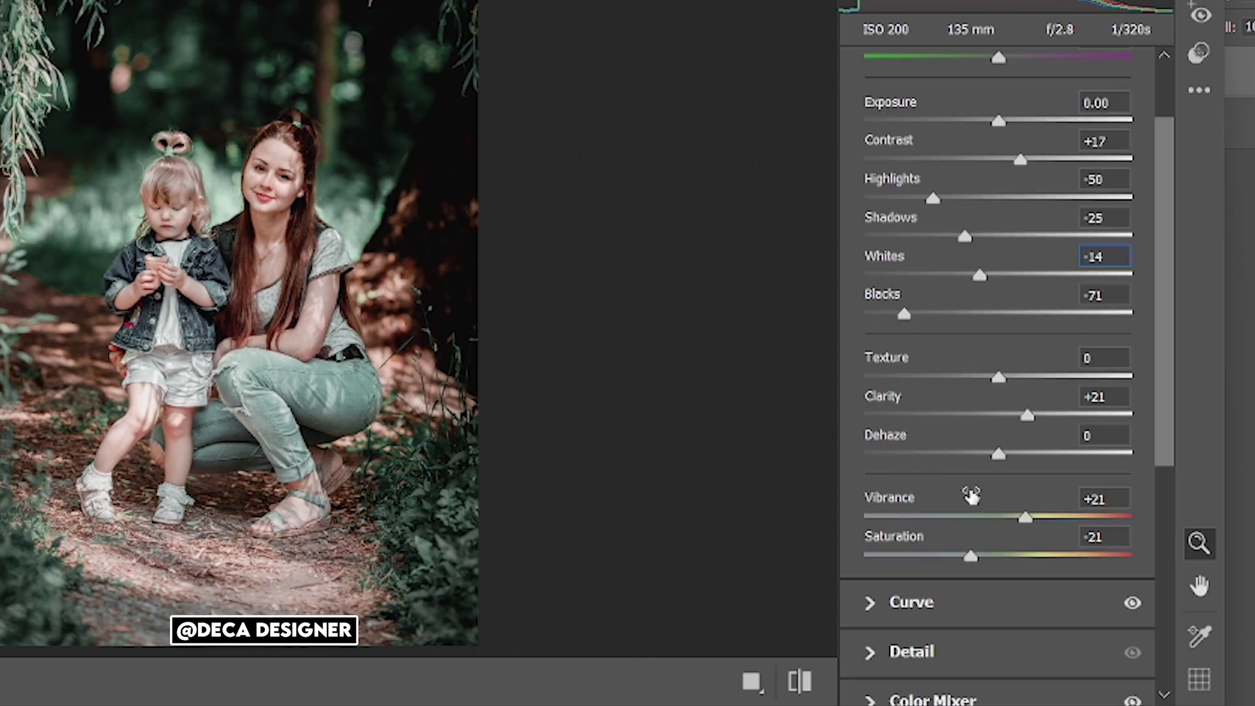
pyautogui.scroll(-5, 971, 497)
pyautogui.scroll(5, 971, 497)
pyautogui.scroll(3, 971, 497)
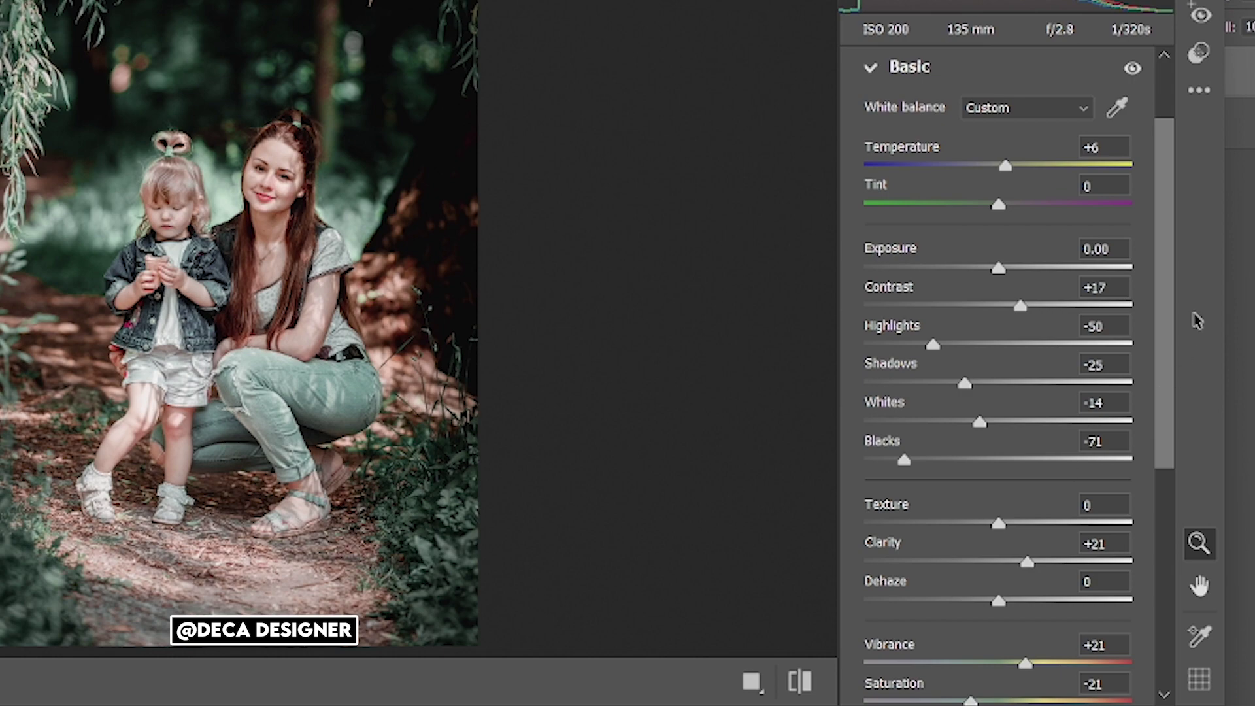
pyautogui.scroll(2, 947, 317)
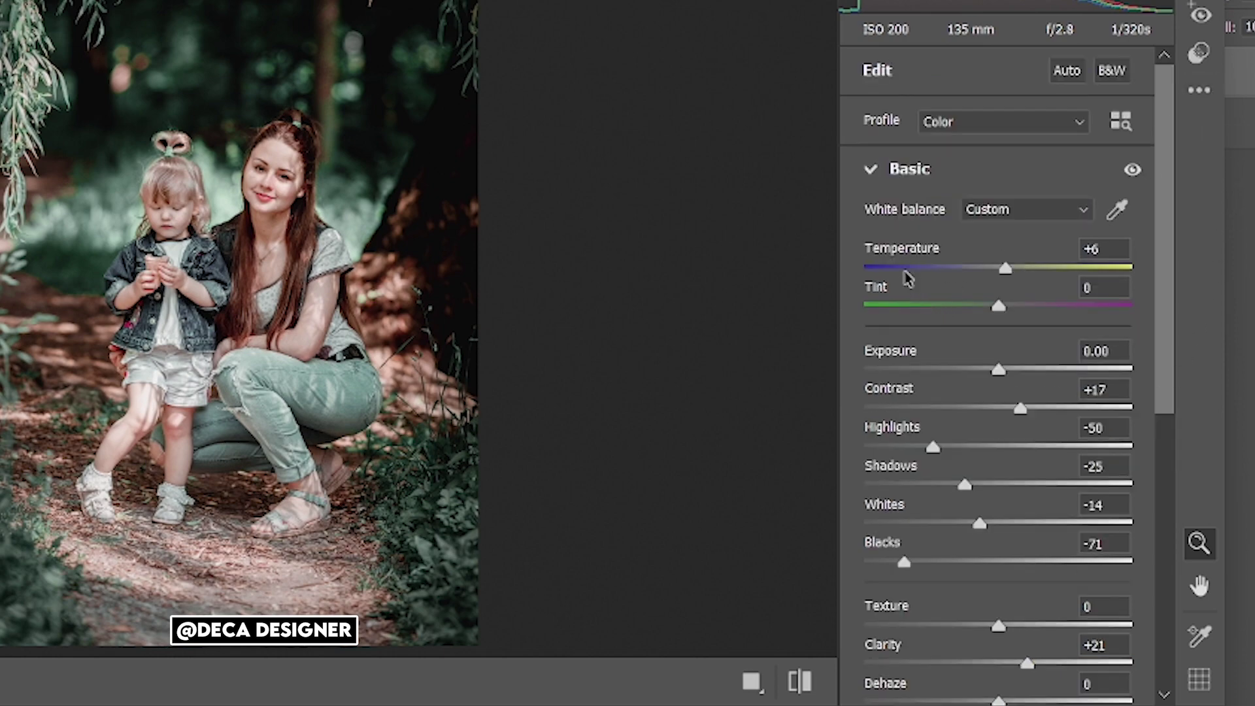
# Save the Camera Raw grade as 'moody dark green' in Downloads and apply it to the Background copy layer.
pyautogui.click(928, 239)
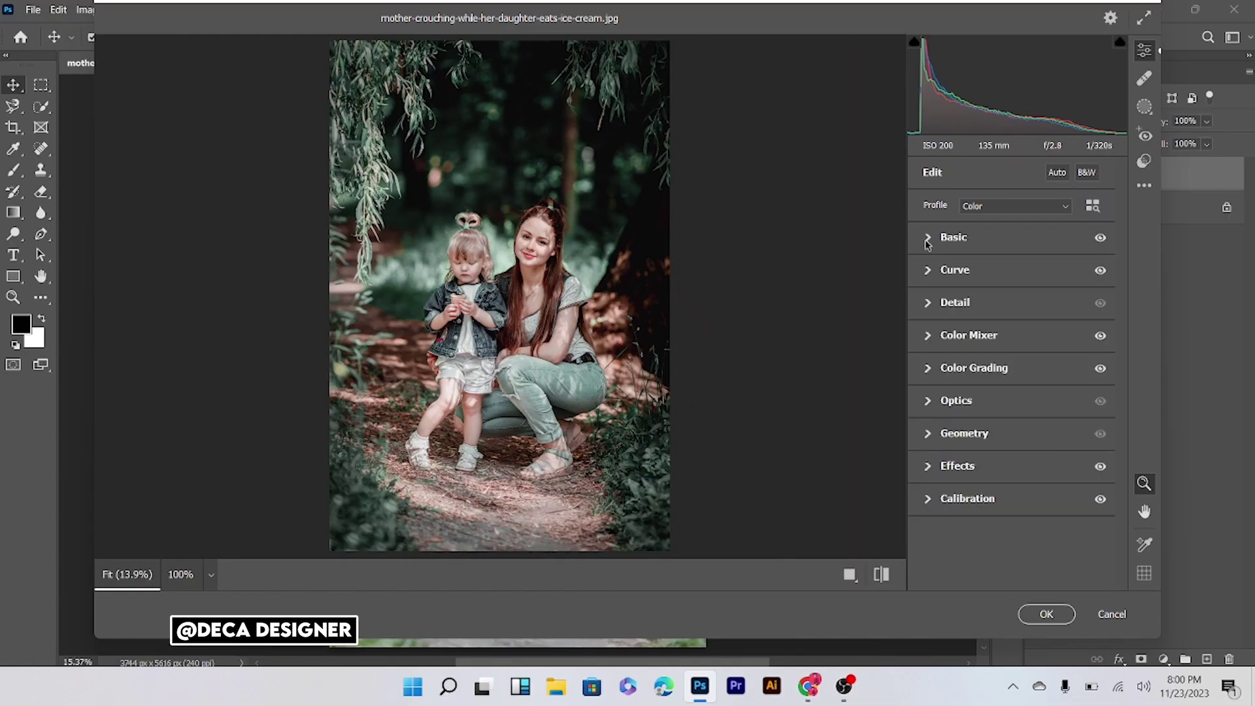
pyautogui.click(1145, 187)
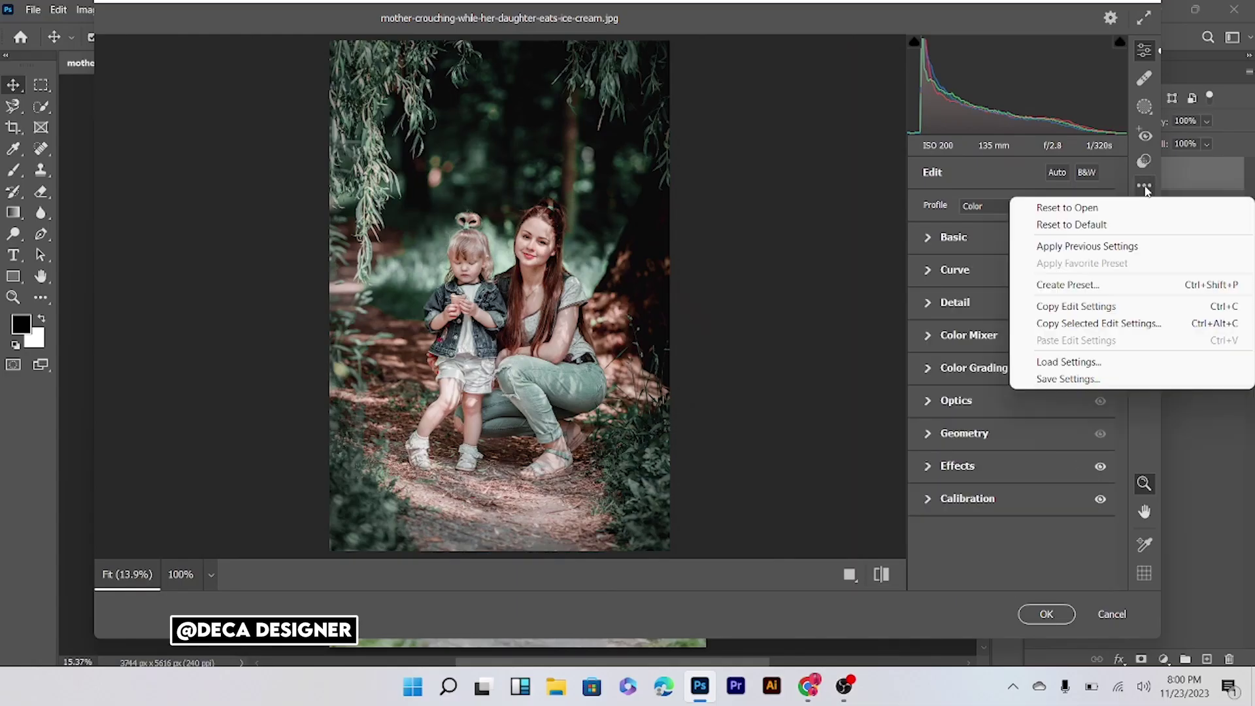
pyautogui.click(1068, 379)
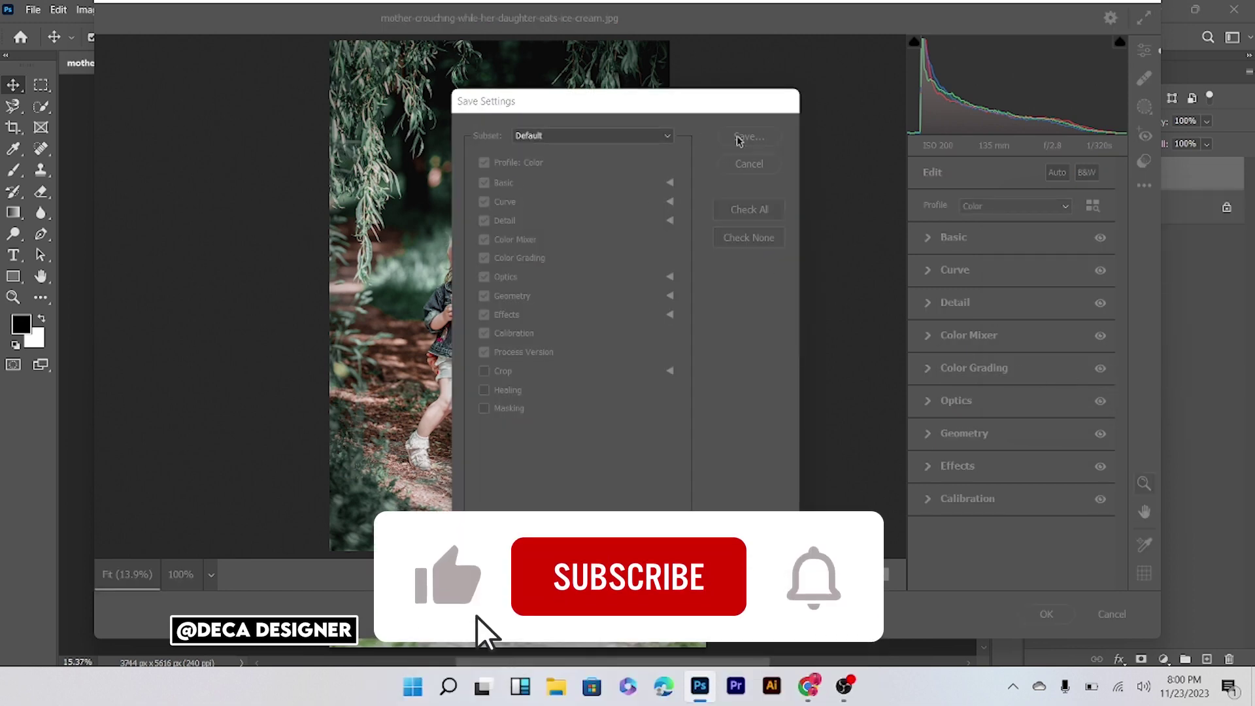
pyautogui.click(739, 137)
pyautogui.write('moody')
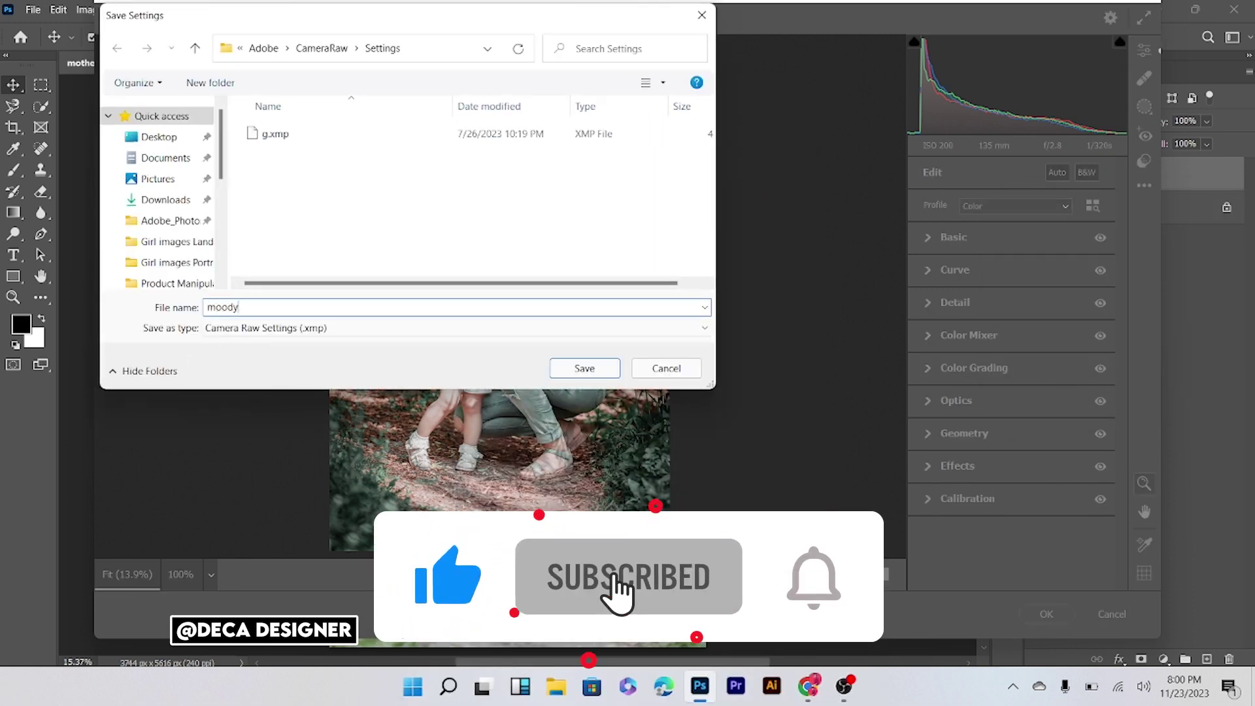
pyautogui.write(' dark green')
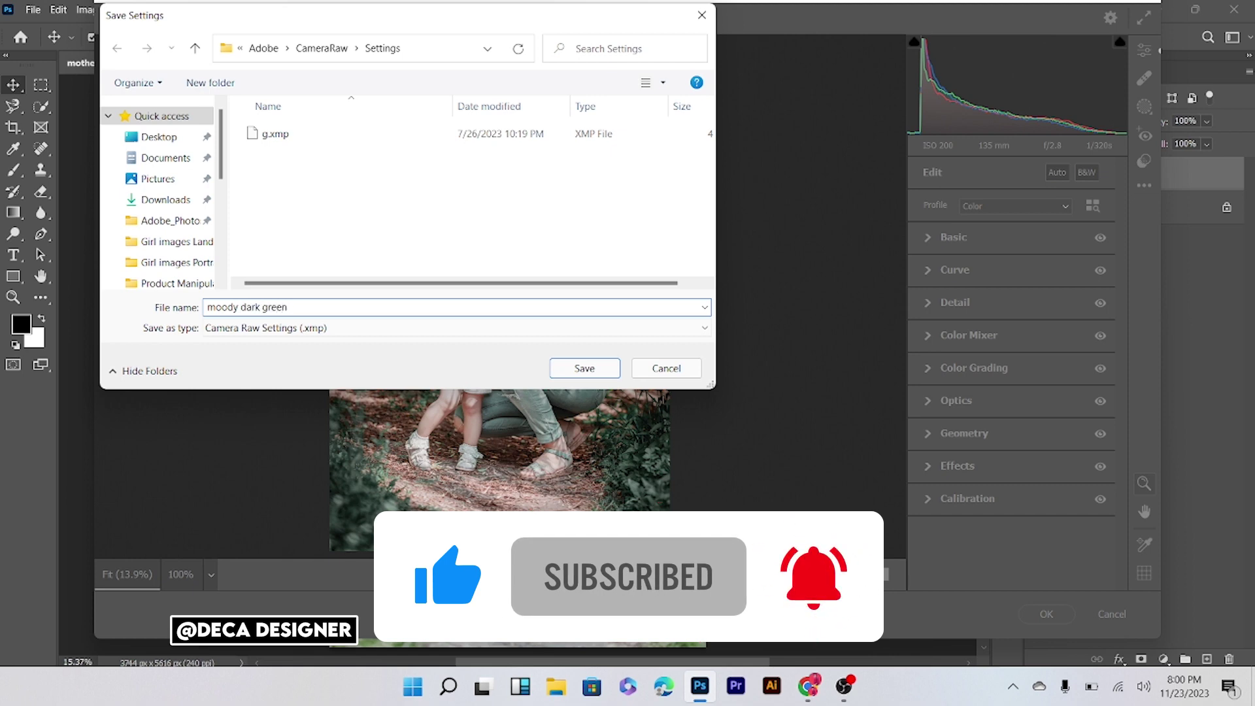
pyautogui.click(165, 199)
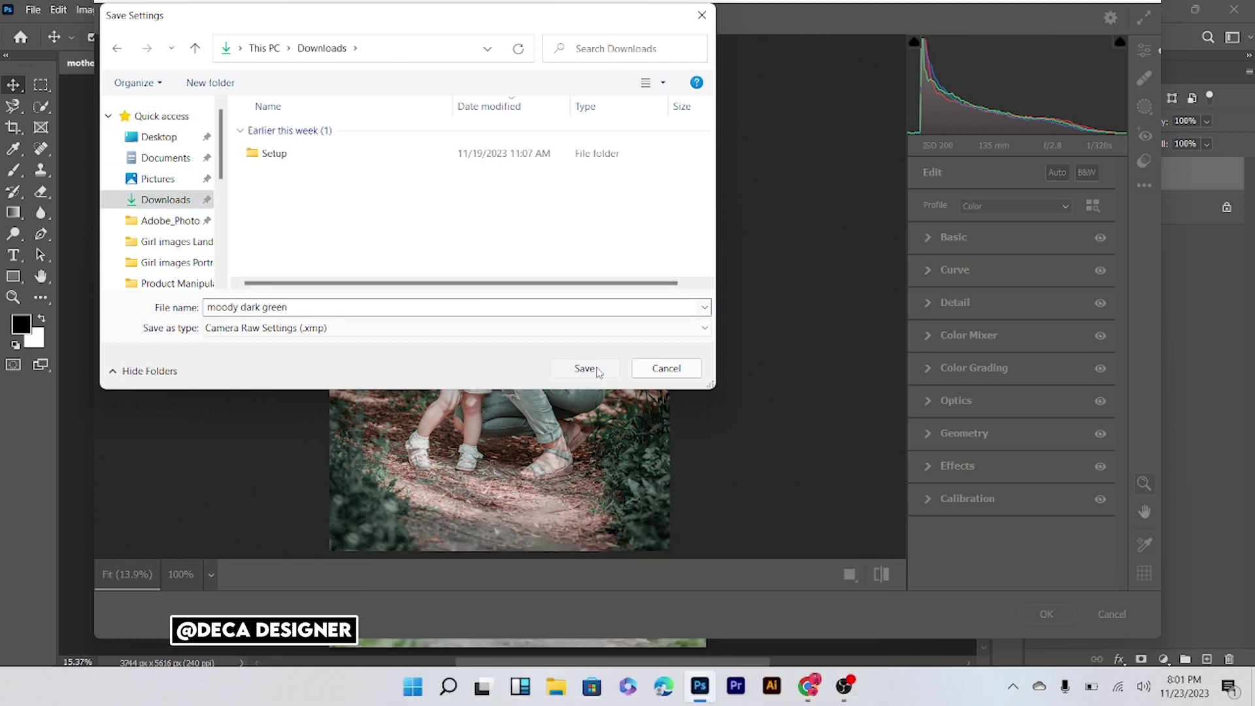
pyautogui.click(597, 370)
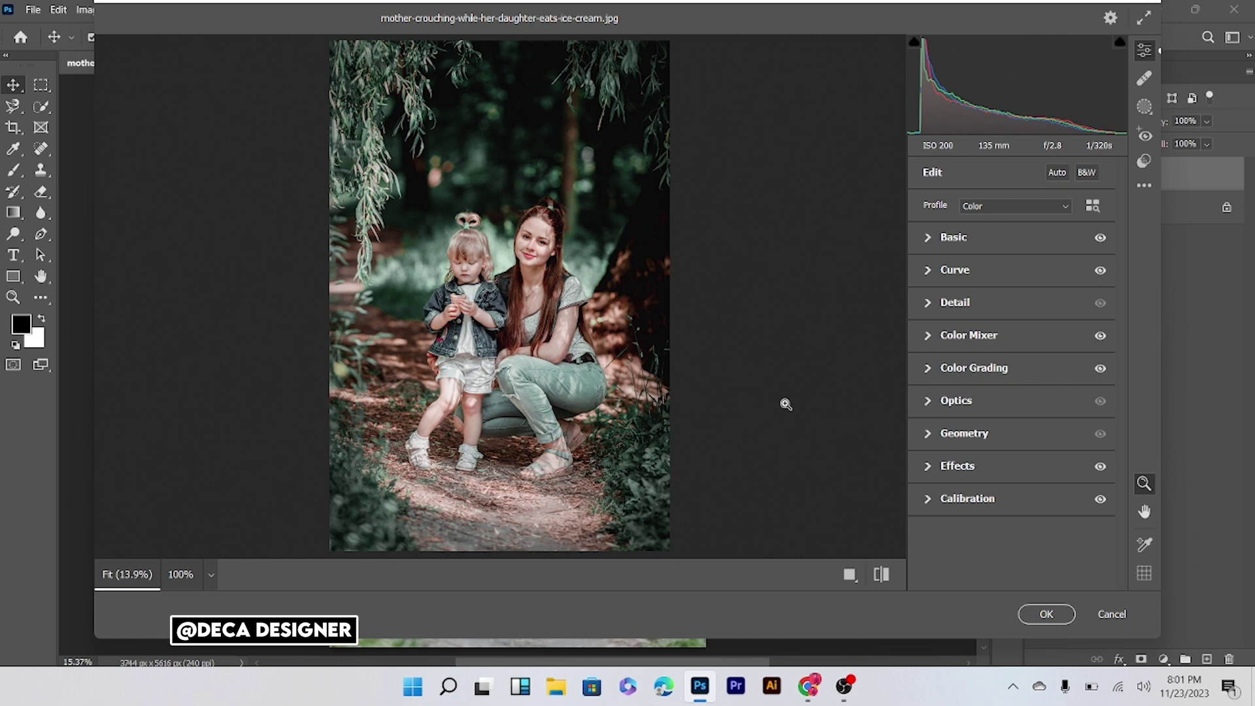
pyautogui.click(849, 575)
pyautogui.click(1047, 615)
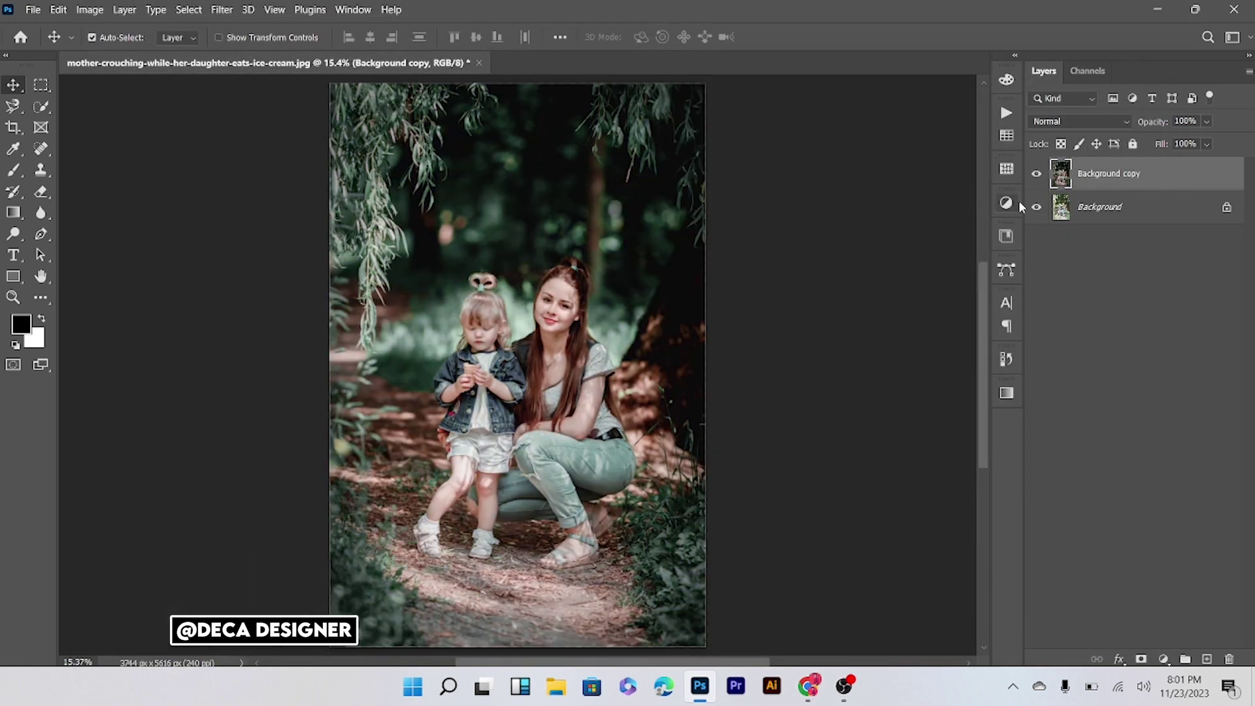
# Compare the graded layer with the original, then reapply the moody dark-green grade to the park photo.
pyautogui.click(1036, 177)
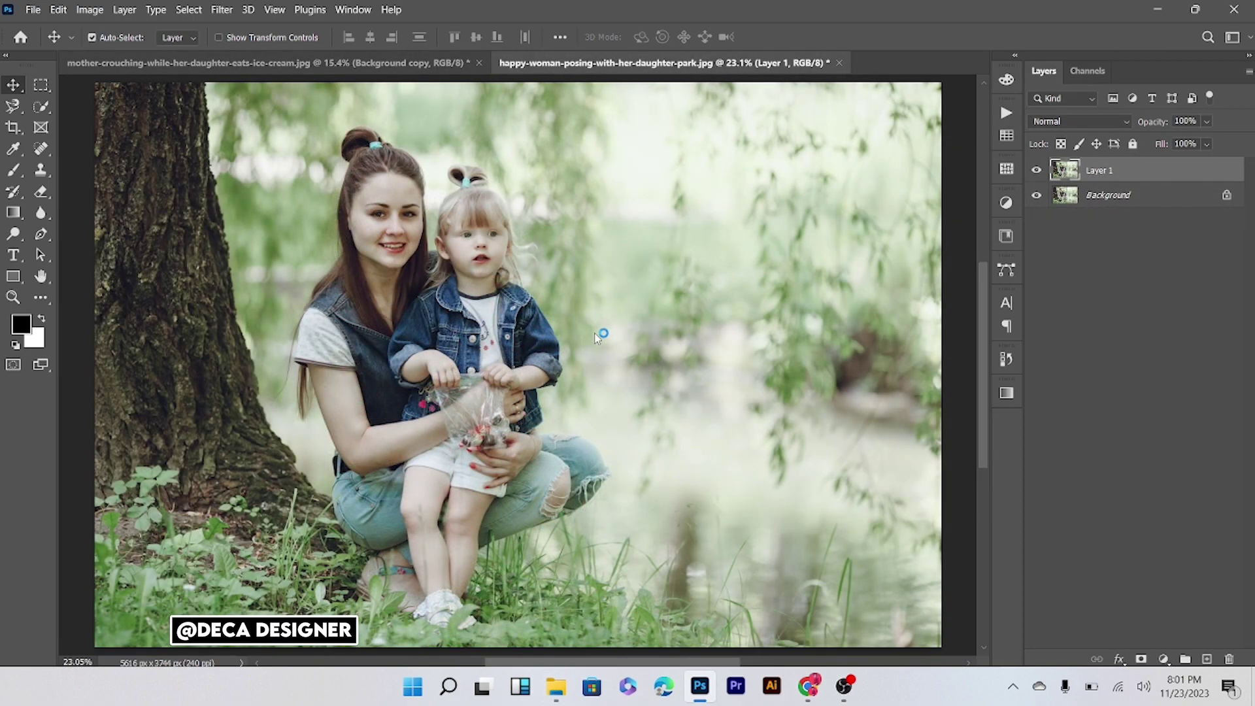
pyautogui.click(209, 10)
pyautogui.click(245, 24)
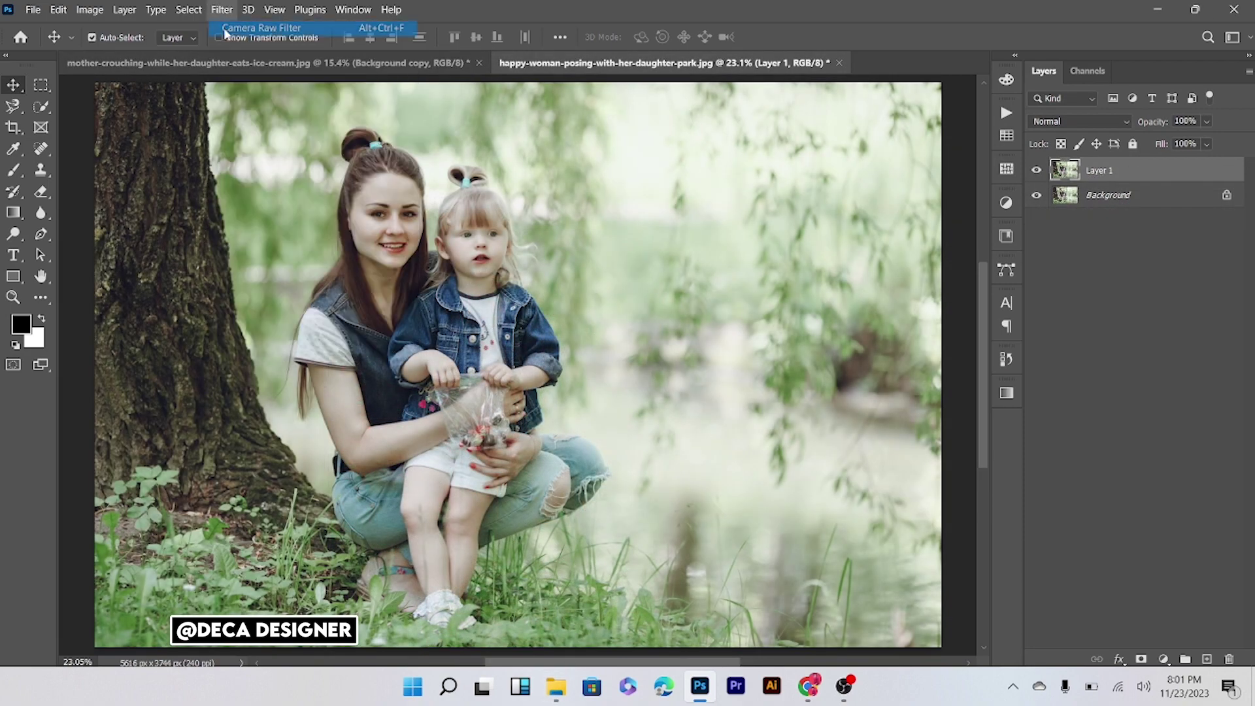
pyautogui.click(1036, 171)
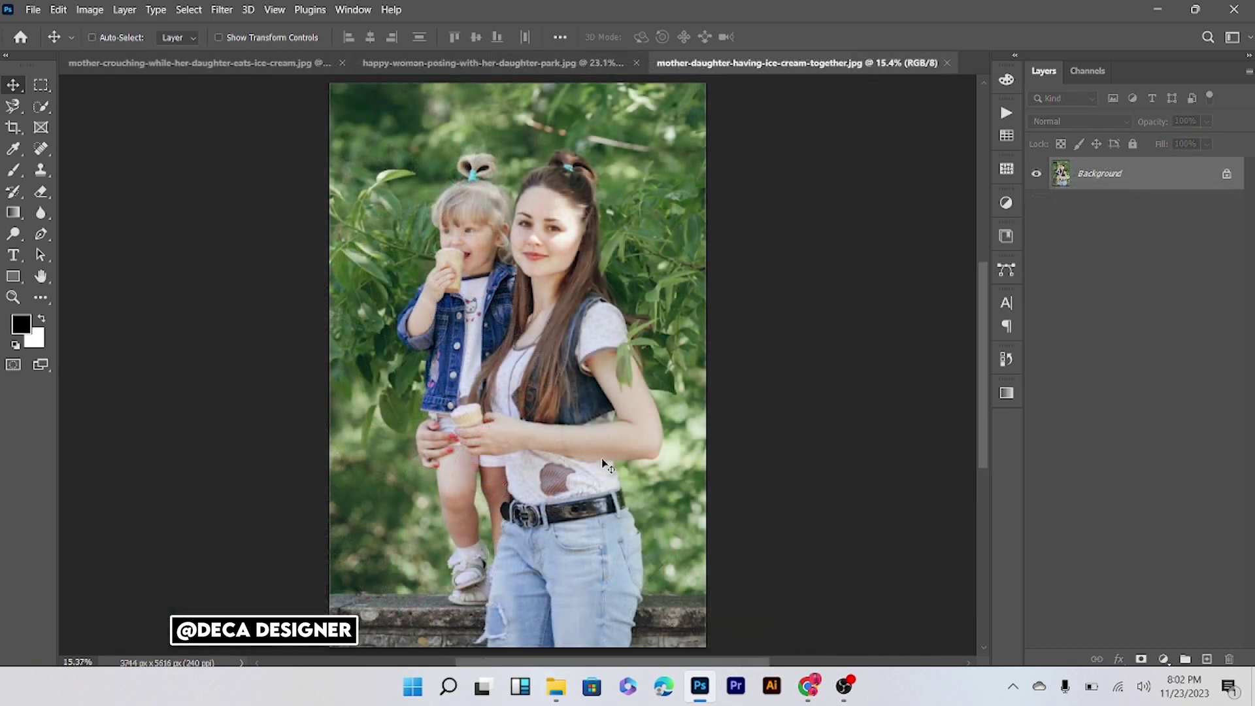
# Reapply the moody dark-green grade to the ice-cream photo and compare it with the original.
pyautogui.click(247, 13)
pyautogui.moveTo(222, 10)
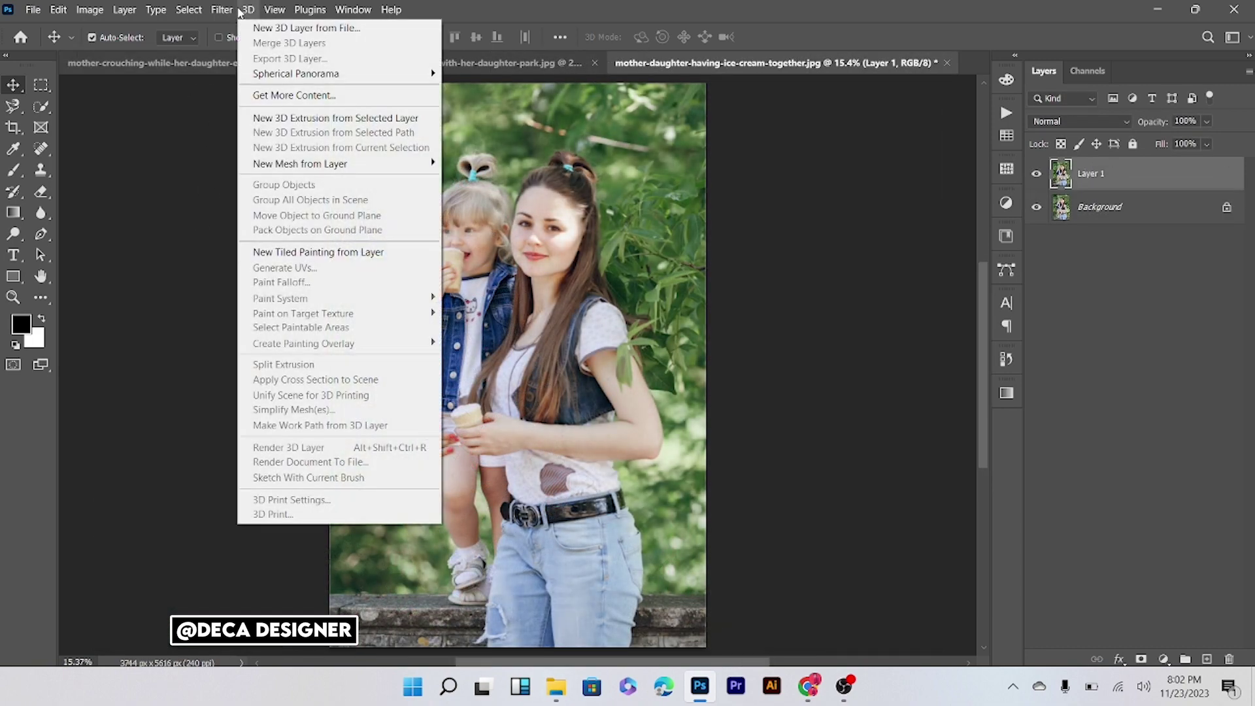
pyautogui.click(261, 24)
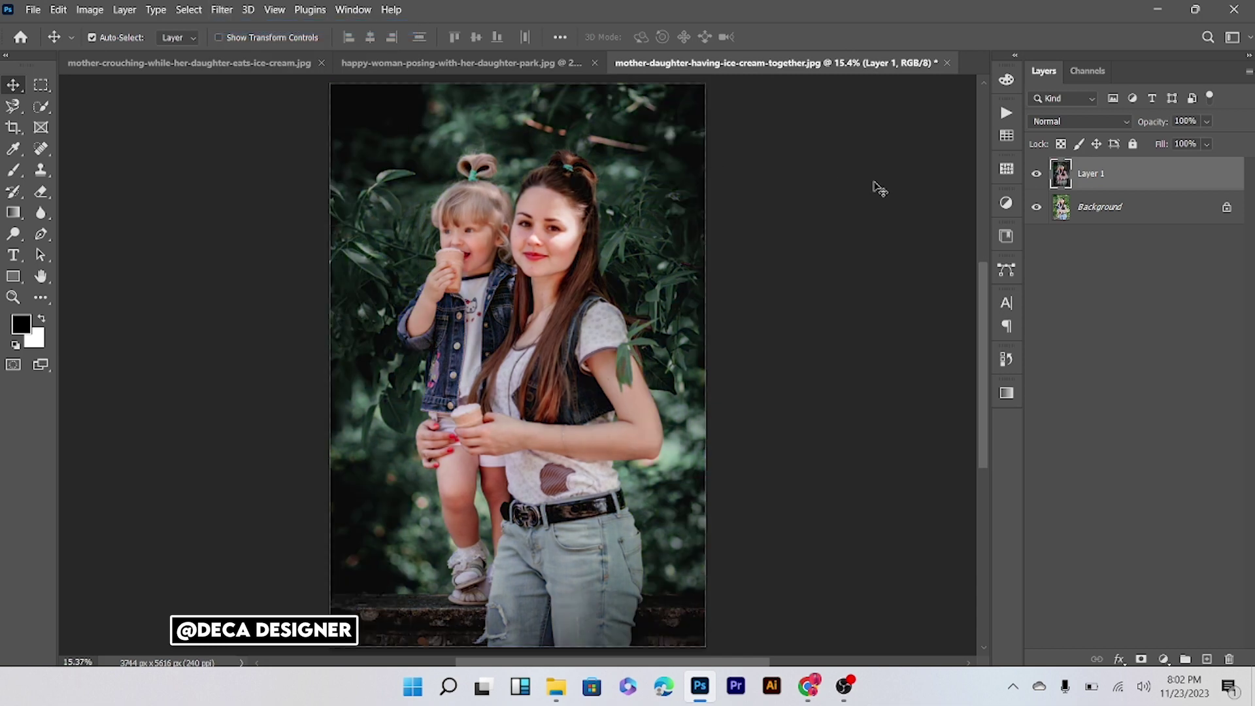
pyautogui.click(1037, 175)
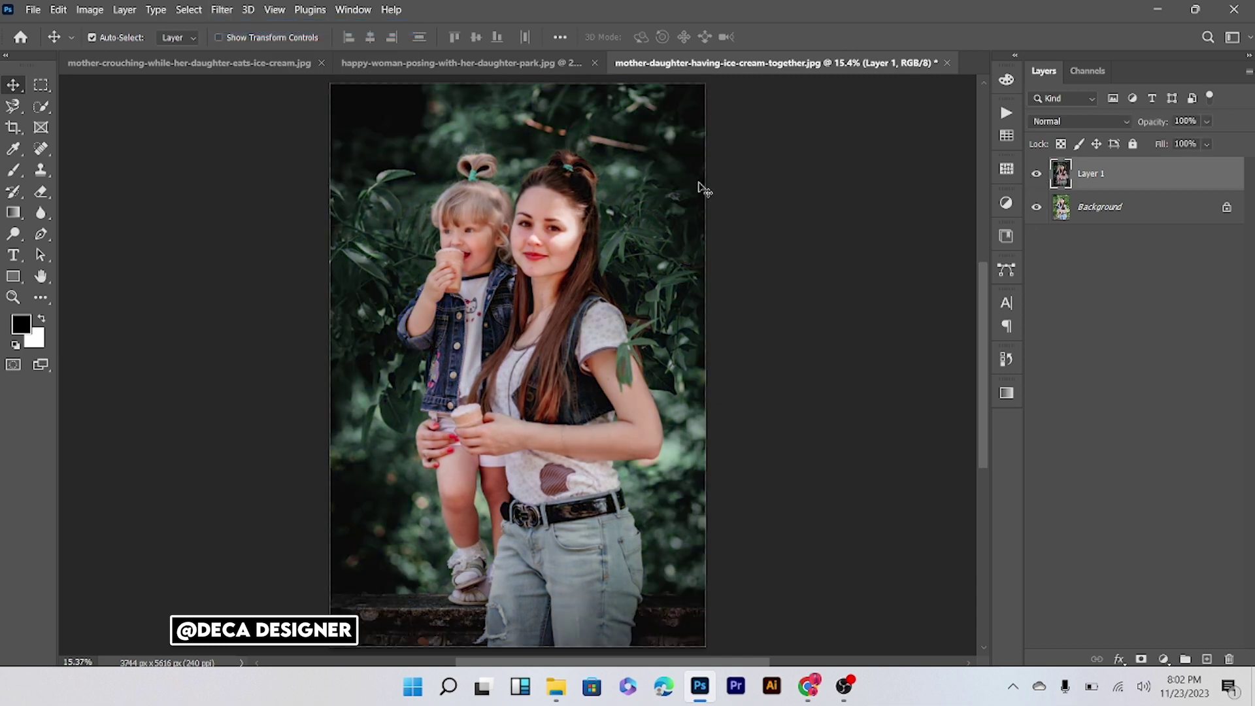